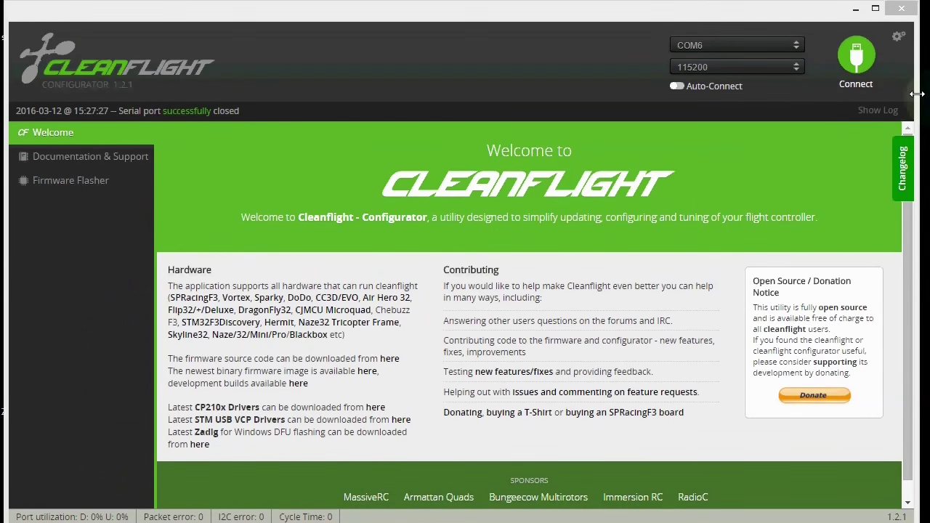
# Step: Widen the Cleanflight window and connect to the flight controller, reconnecting once to reach Setup
pyautogui.moveTo(916, 94); pyautogui.dragTo(923, 93)
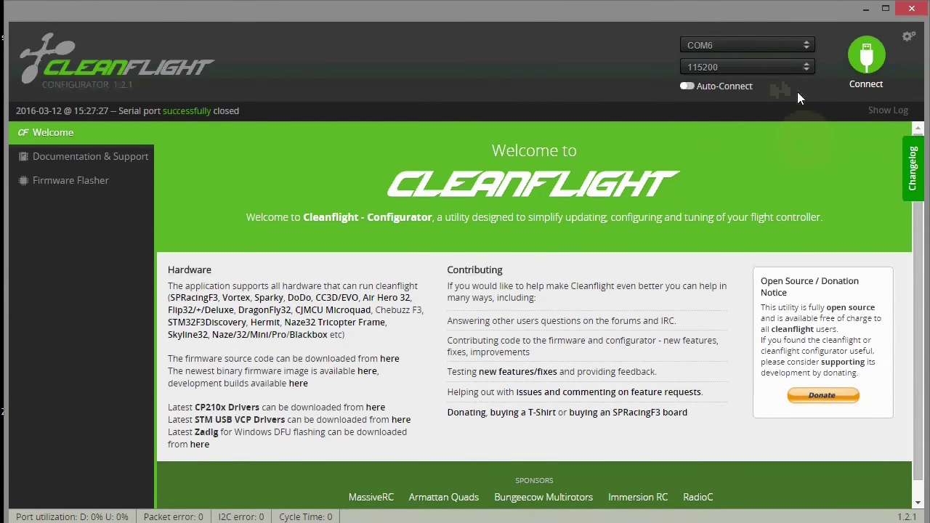
pyautogui.click(864, 58)
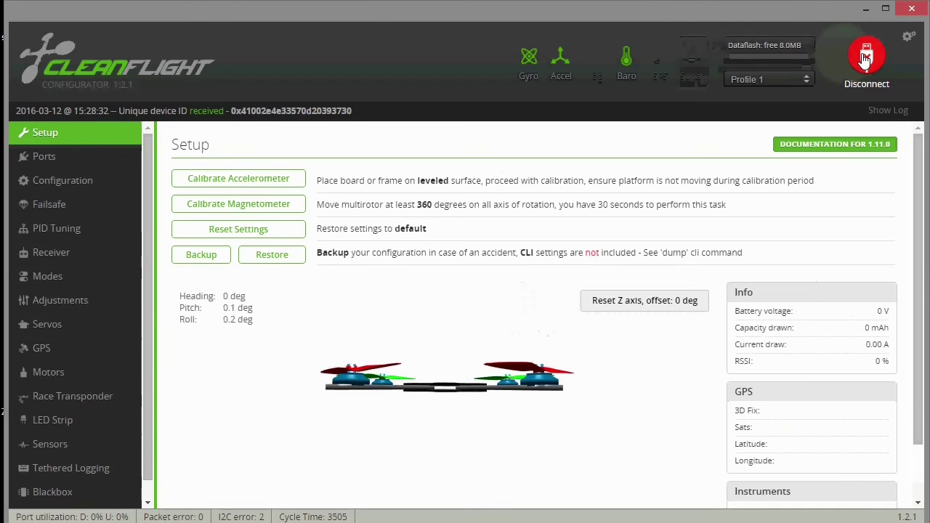
pyautogui.click(864, 58)
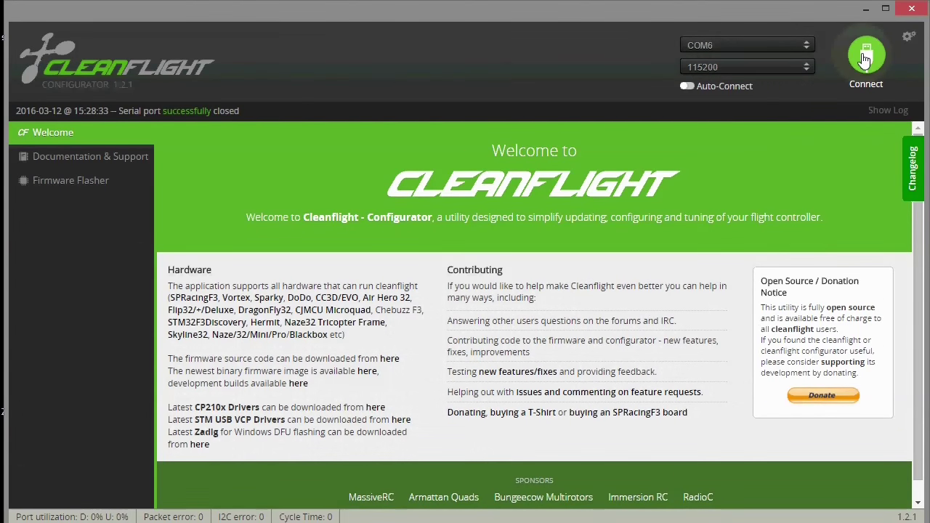
pyautogui.click(864, 59)
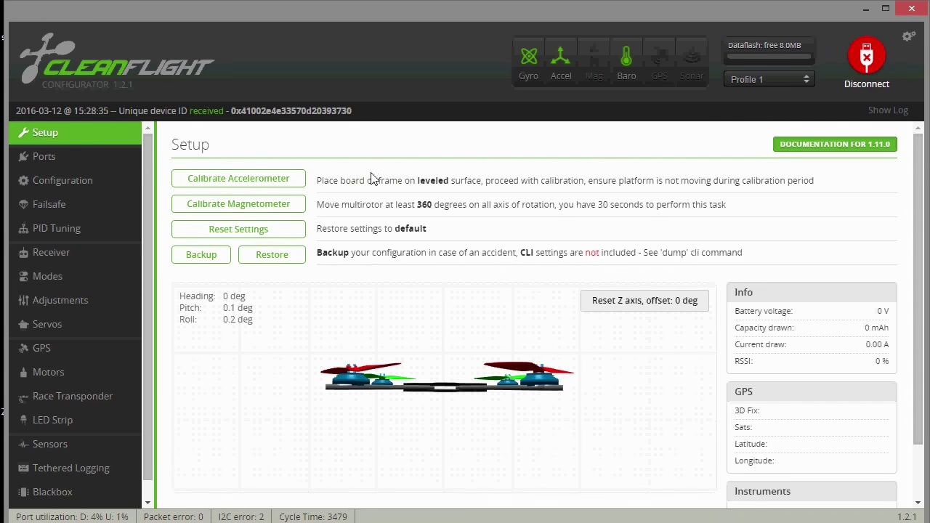
pyautogui.scroll(-1, 146, 294)
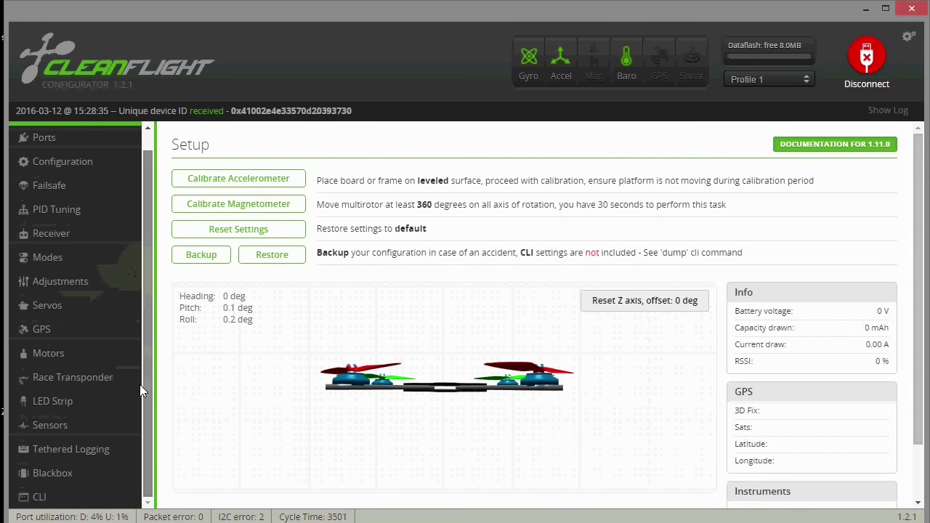
# Step: Run the dump command in the CLI console to list all board settings
pyautogui.click(39, 499)
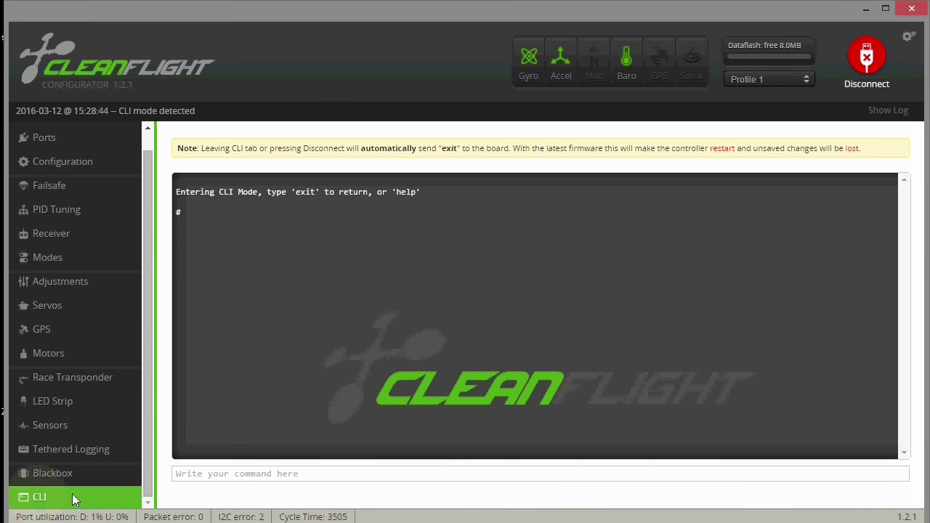
pyautogui.click(189, 473)
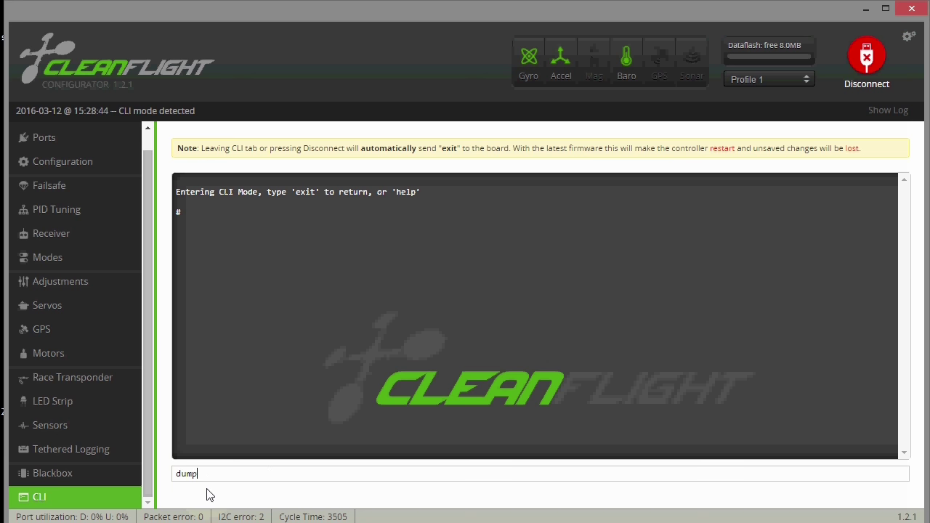
pyautogui.press('Return')
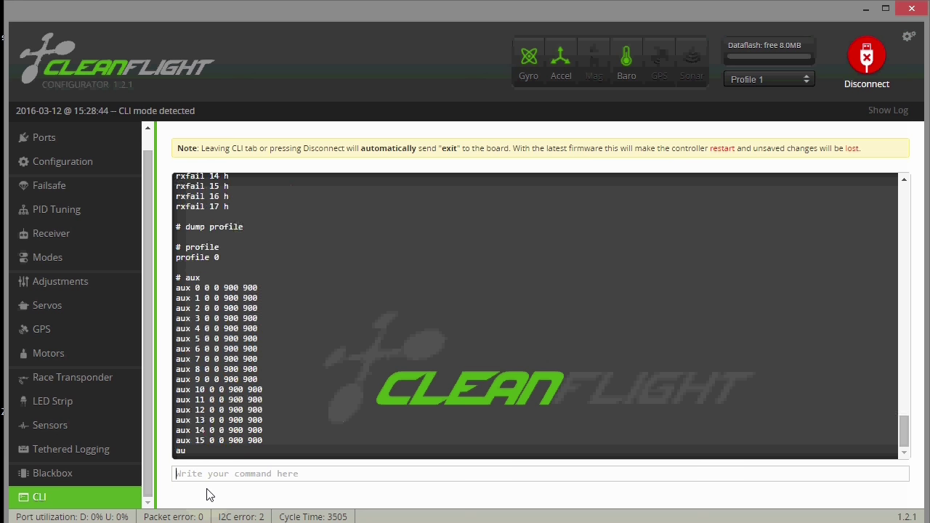
# Step: Review the dump output, then run exit to leave CLI mode and reboot the board
pyautogui.click(316, 473)
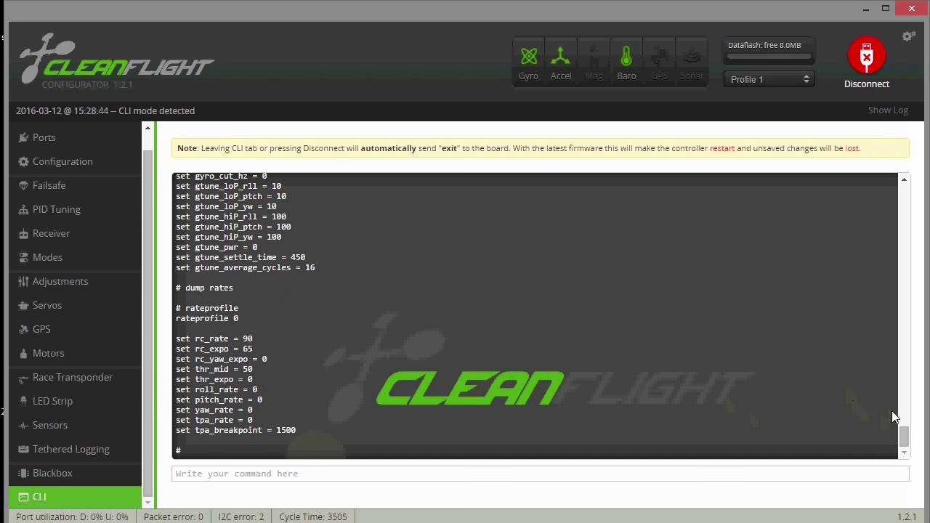
pyautogui.moveTo(906, 450); pyautogui.dragTo(895, 202)
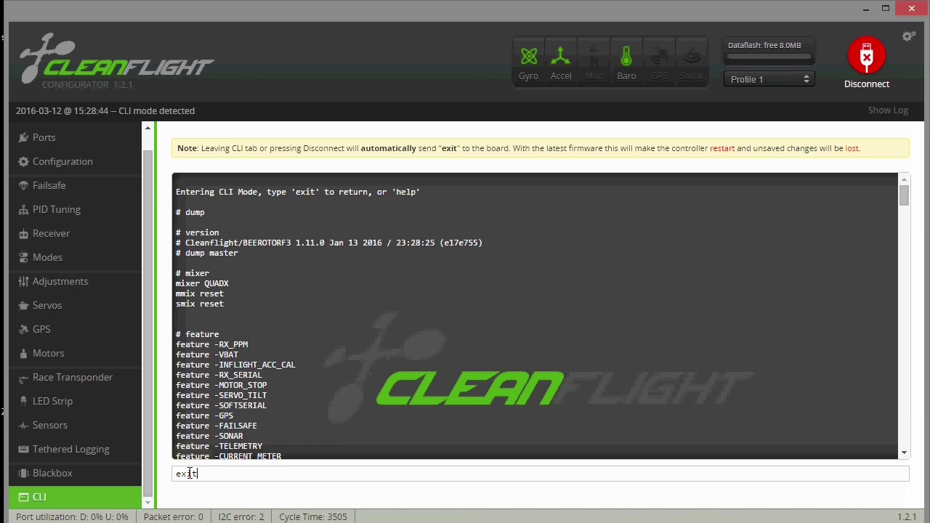
pyautogui.press('Return')
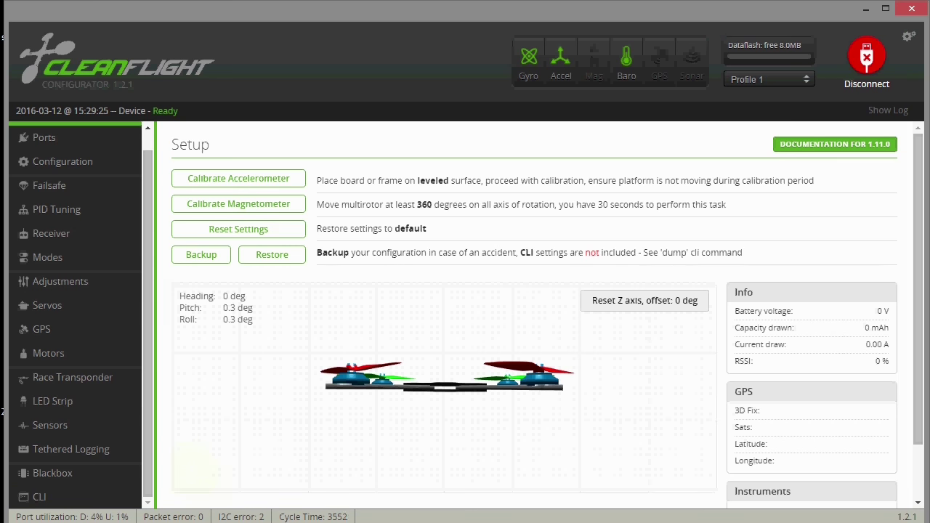
pyautogui.hotkey('alt', 'Tab')
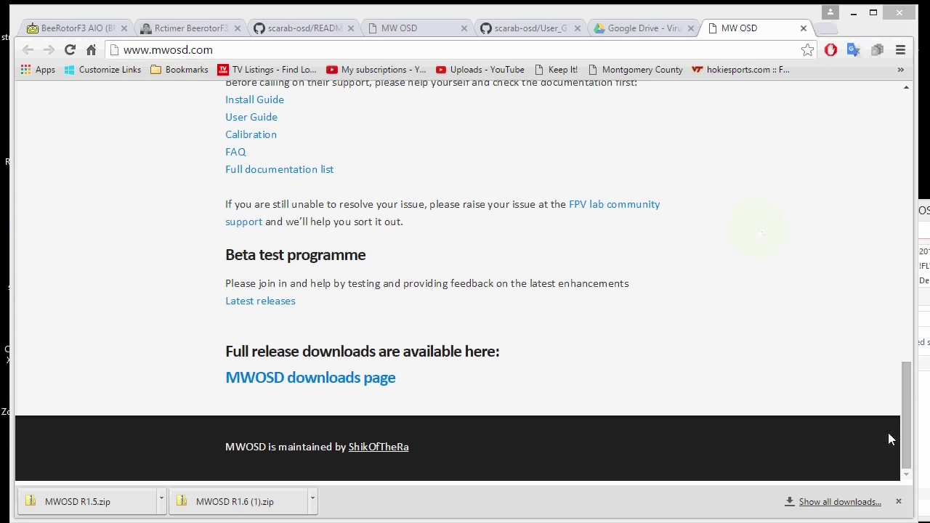
# Step: Scroll the mwosd.com page and follow the MWOSD downloads page link
pyautogui.moveTo(906, 445); pyautogui.dragTo(907, 469)
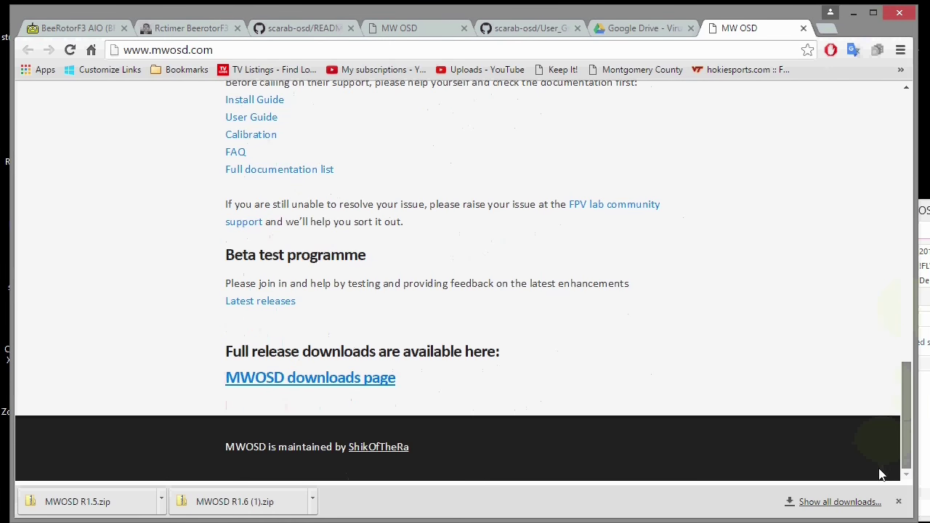
pyautogui.click(306, 385)
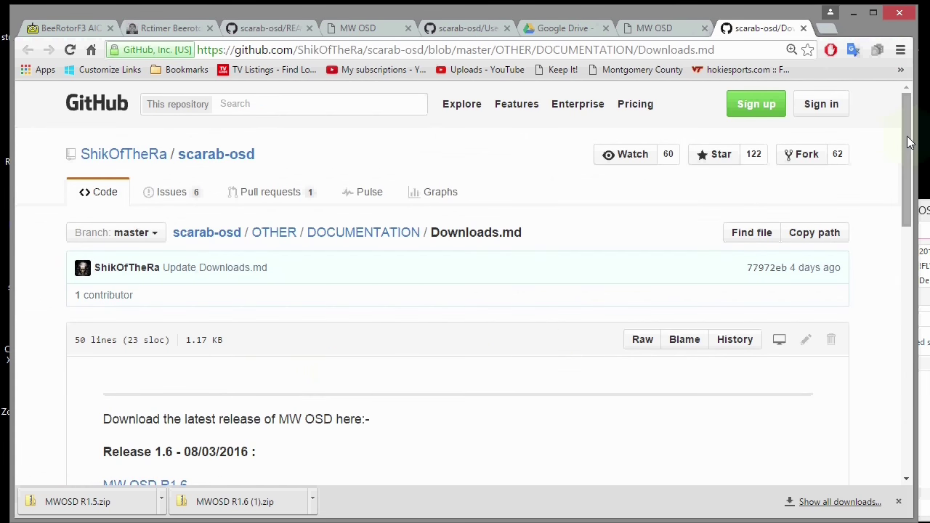
# Step: Scroll Downloads.md to the historic releases and follow the MW OSD R1.5 link
pyautogui.moveTo(906, 141); pyautogui.dragTo(893, 224)
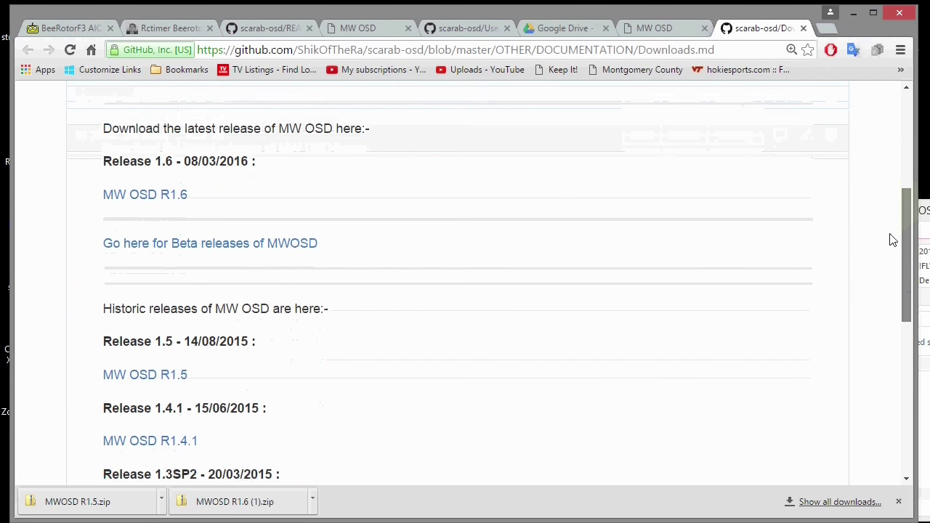
pyautogui.scroll(-2, 892, 240)
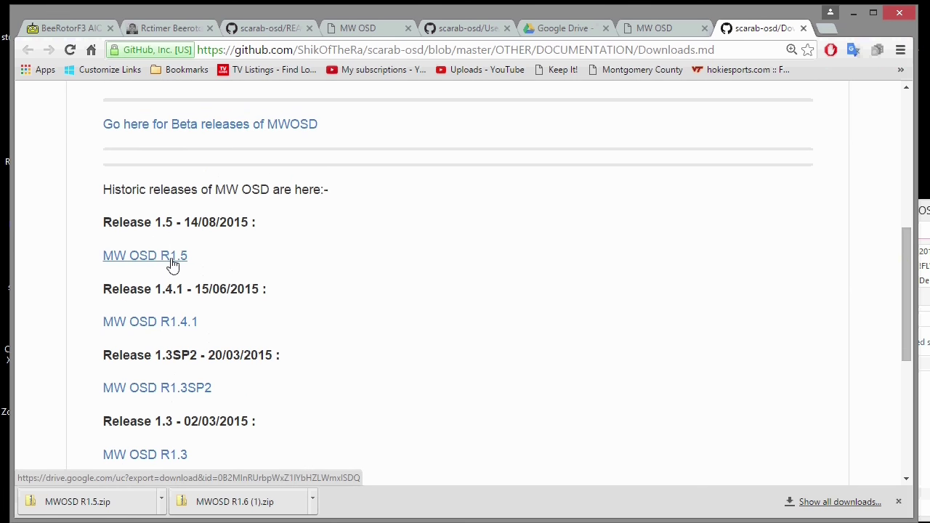
pyautogui.scroll(4, 905, 264)
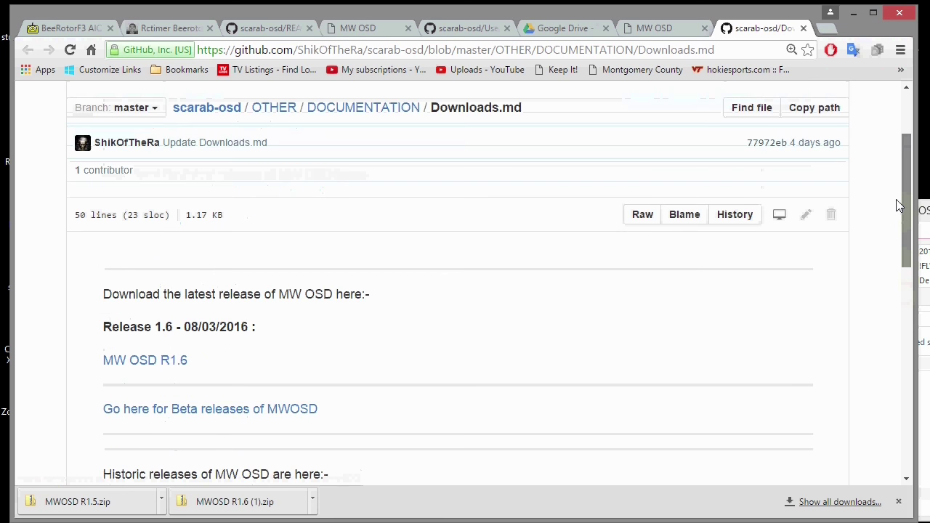
pyautogui.scroll(-4, 900, 206)
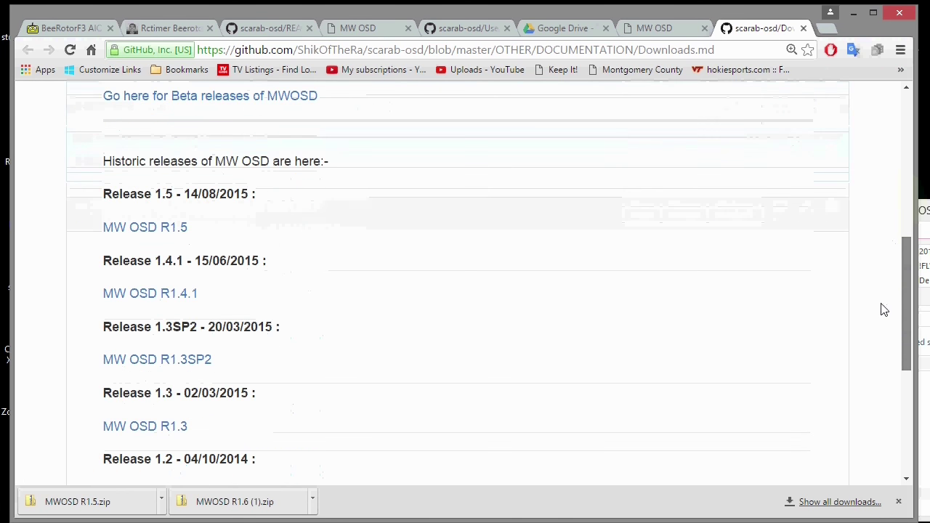
pyautogui.click(154, 231)
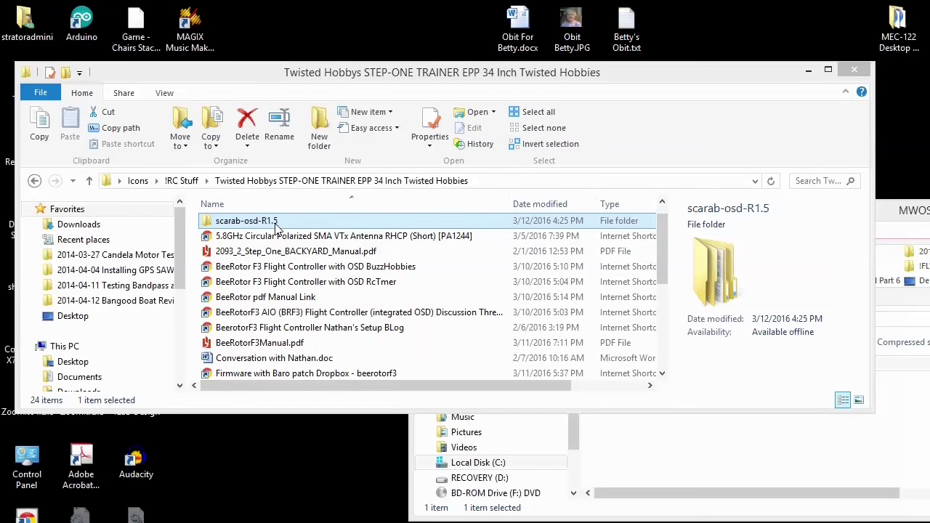
# Step: Browse scarab-osd-R1.5 > MW_OSD_GUI > application.windows32 and launch MW_OSD_GUI.exe
pyautogui.doubleClick(247, 222)
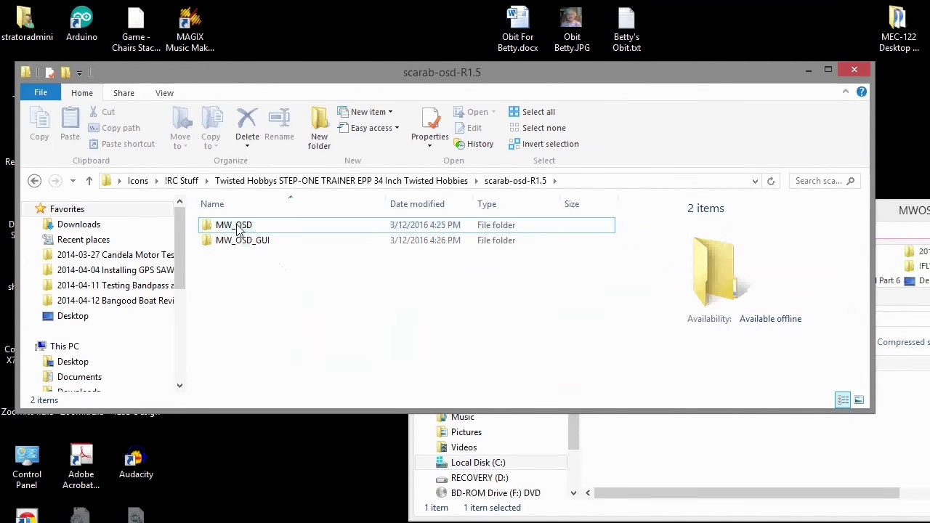
pyautogui.click(87, 180)
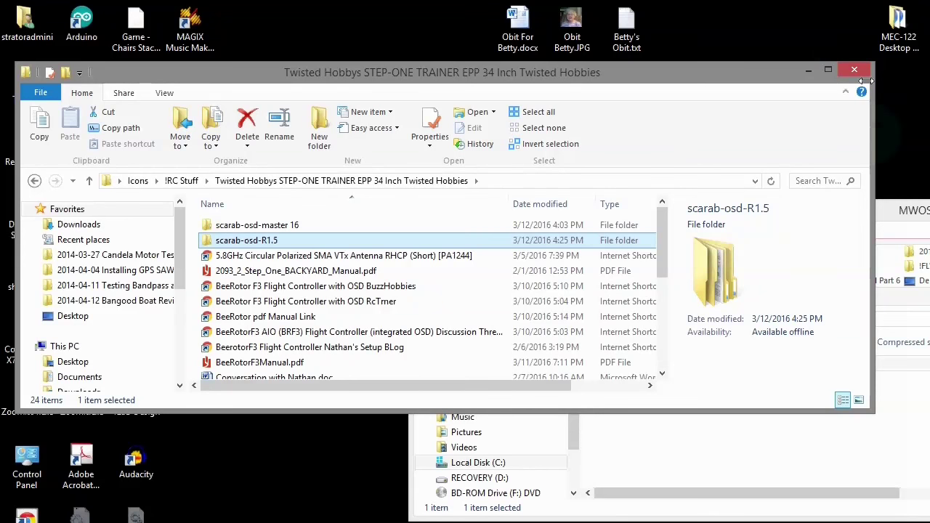
pyautogui.doubleClick(245, 242)
pyautogui.click(244, 242)
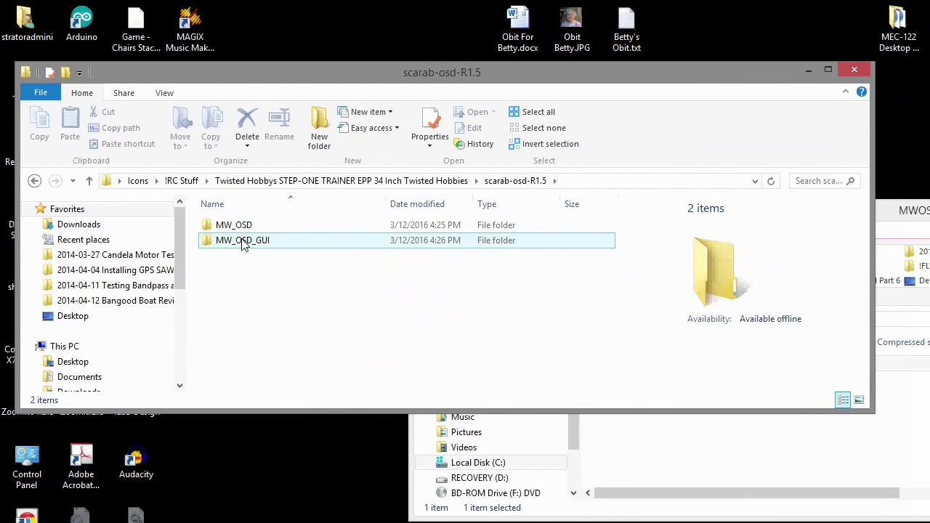
pyautogui.doubleClick(245, 242)
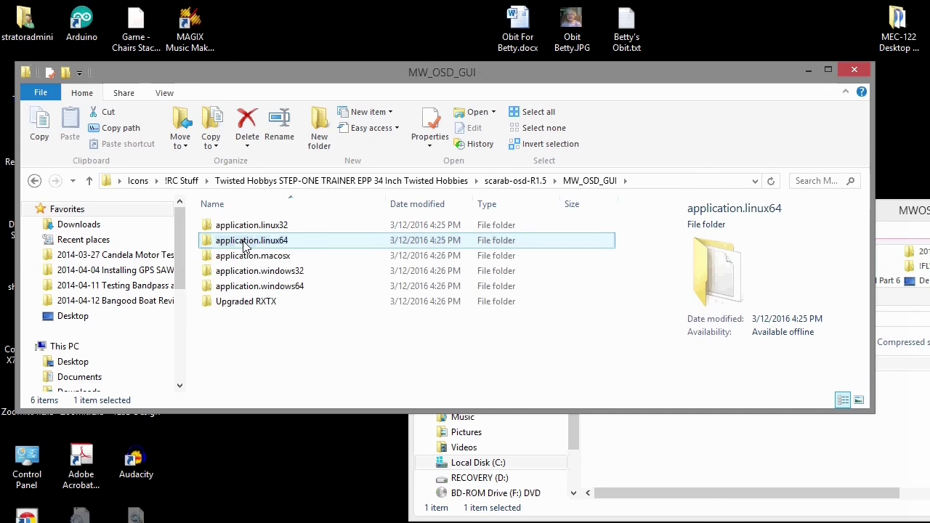
pyautogui.click(245, 242)
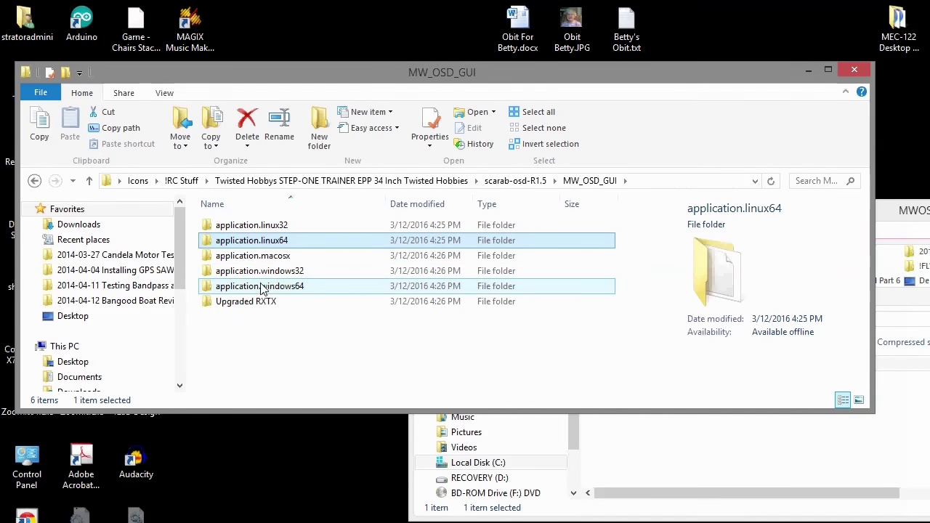
pyautogui.doubleClick(260, 270)
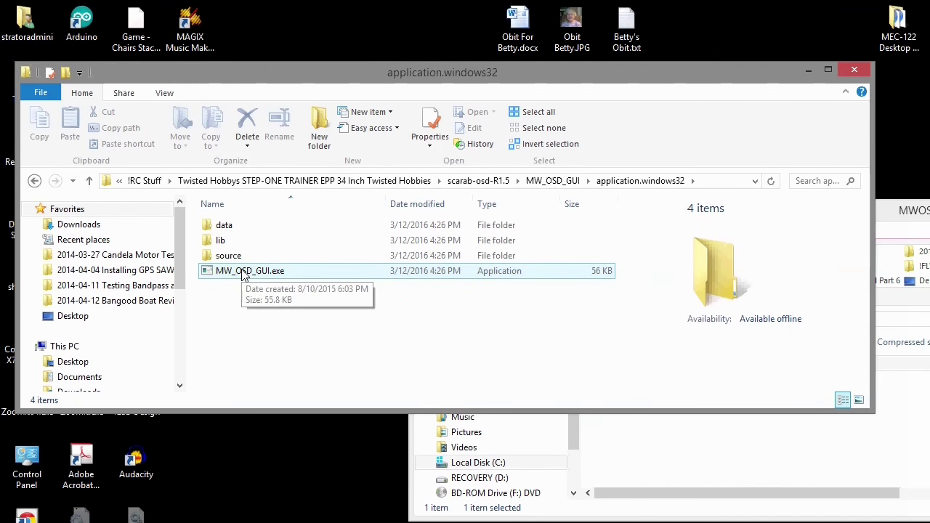
pyautogui.doubleClick(244, 272)
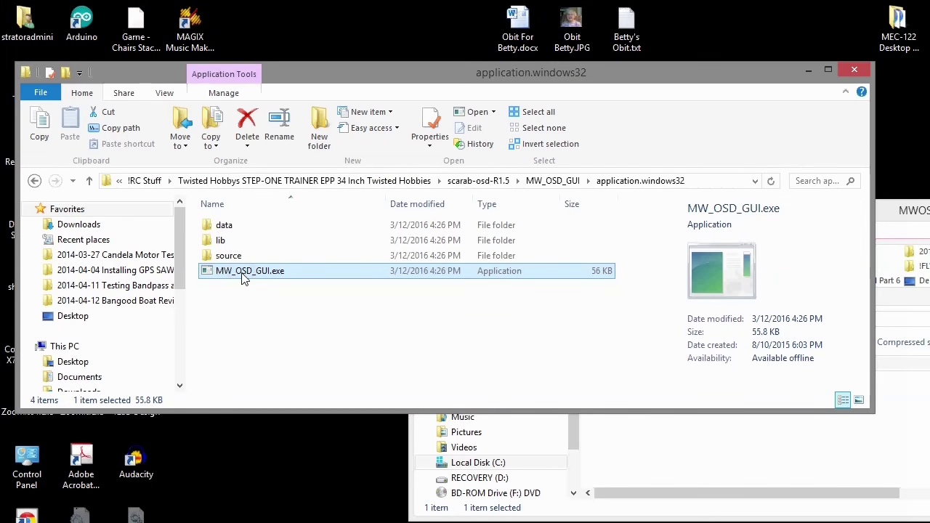
pyautogui.doubleClick(244, 271)
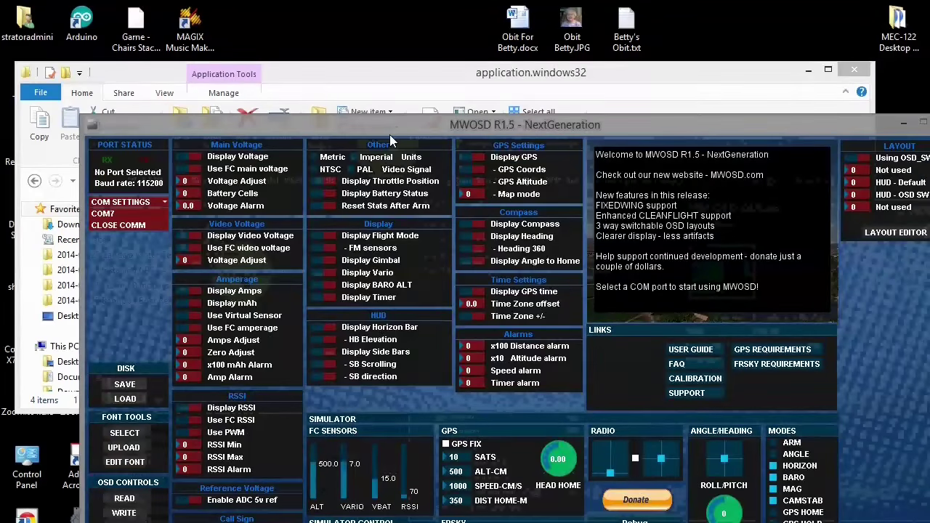
# Step: Connect to the OSD on COM7, write its settings, then close the connection
pyautogui.moveTo(389, 135); pyautogui.dragTo(383, 95)
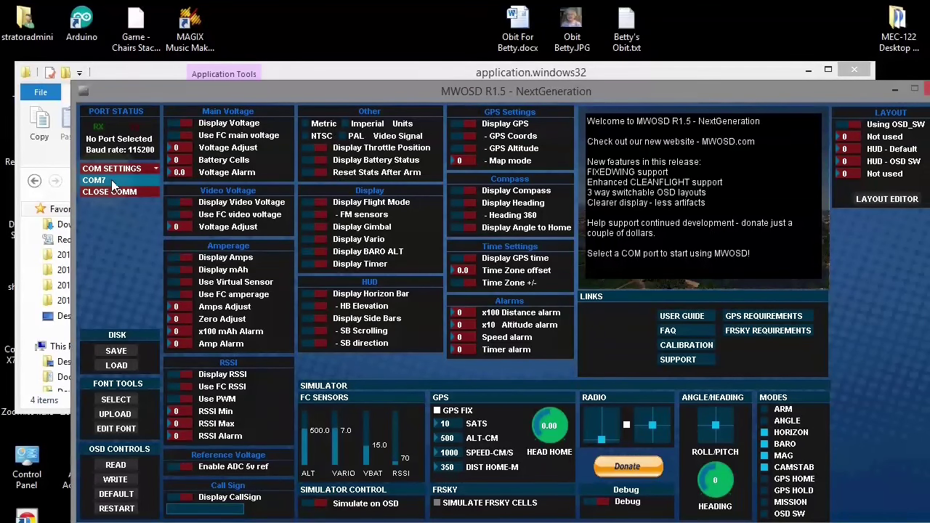
pyautogui.click(112, 183)
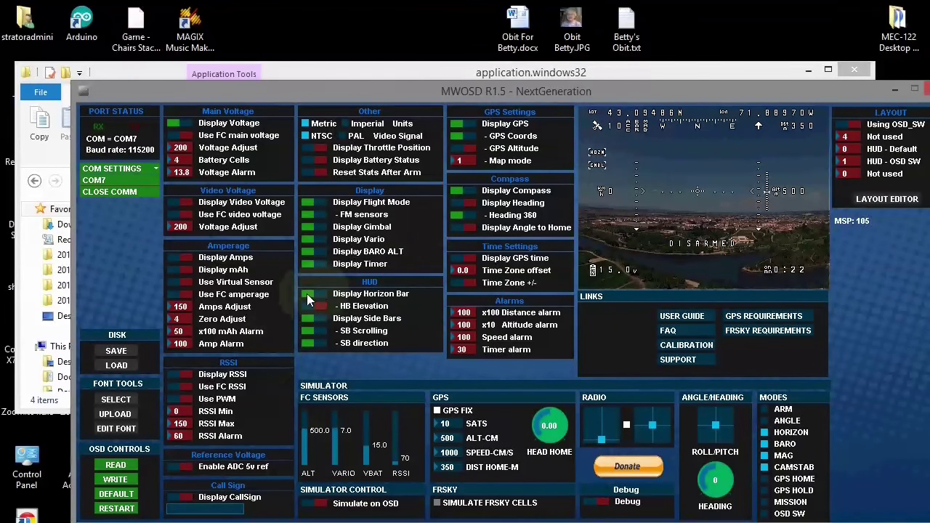
pyautogui.click(112, 480)
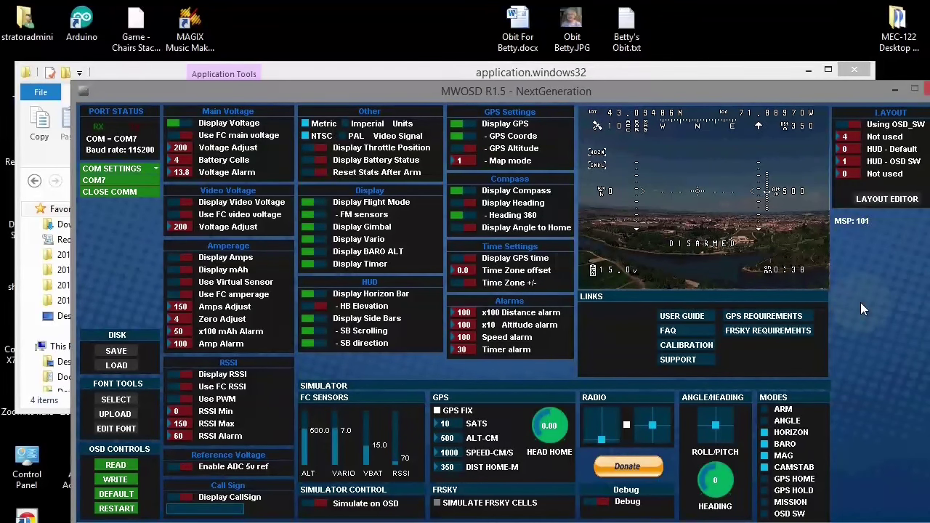
pyautogui.click(111, 191)
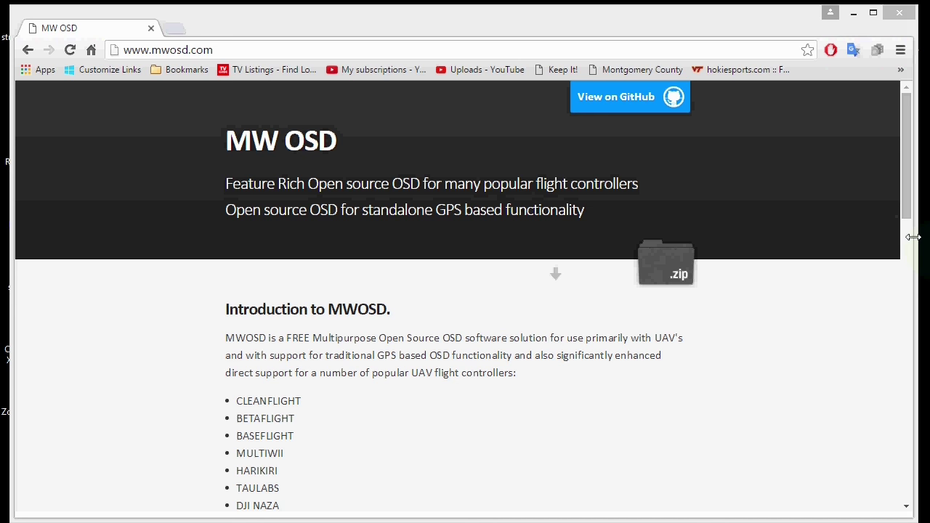
# Step: Widen the browser and scroll mwosd.com down to the Support or Contact section
pyautogui.moveTo(923, 234); pyautogui.dragTo(929, 235)
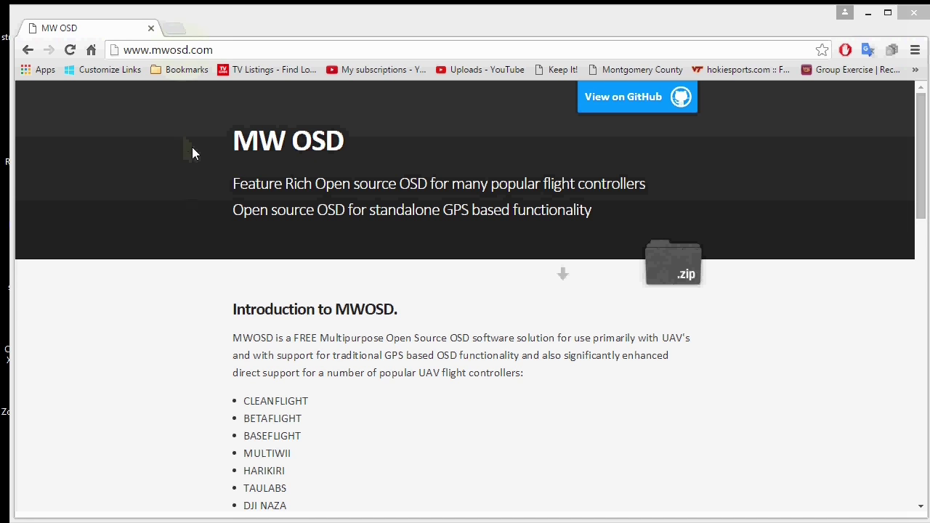
pyautogui.moveTo(327, 282); pyautogui.dragTo(384, 337)
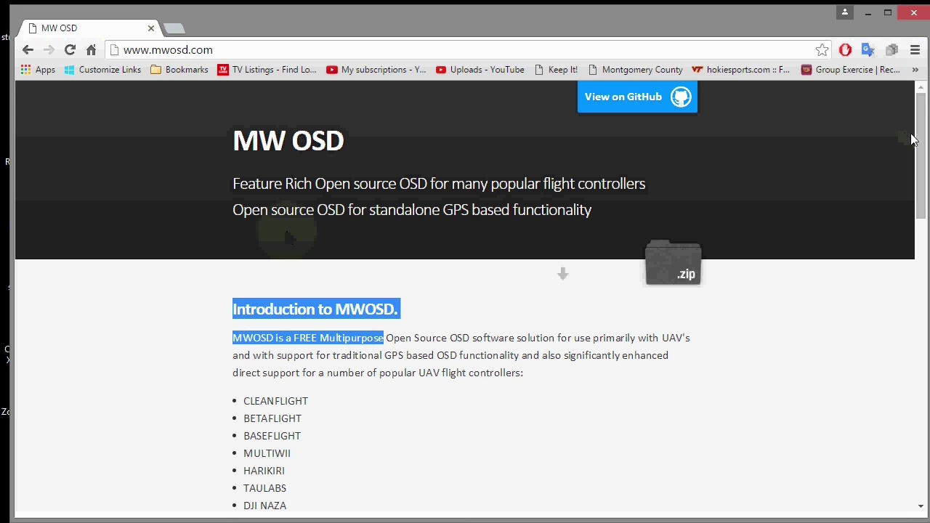
pyautogui.scroll(-1, 921, 194)
pyautogui.moveTo(920, 194); pyautogui.dragTo(879, 390)
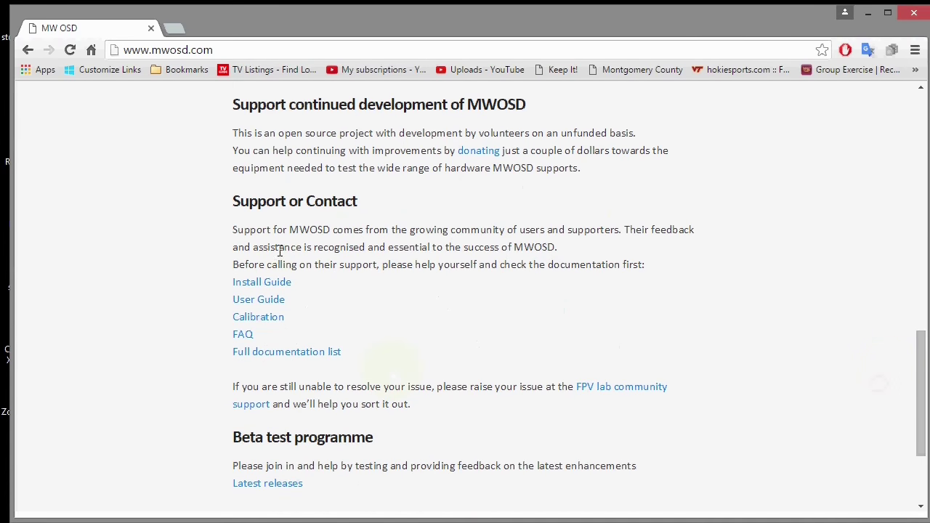
# Step: Open the Install Guide and open its 'MW OSD software pack' link in a new tab
pyautogui.click(267, 288)
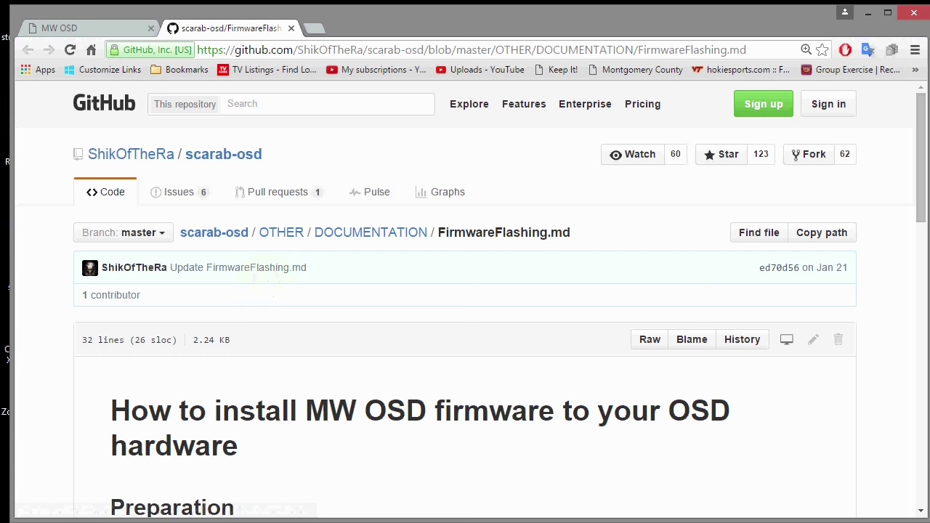
pyautogui.moveTo(916, 132); pyautogui.dragTo(921, 245)
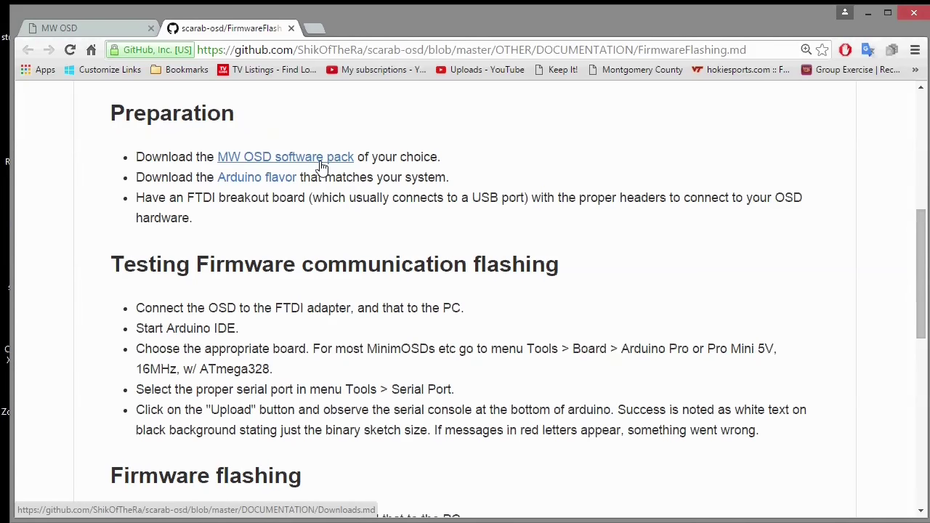
pyautogui.rightClick(263, 161)
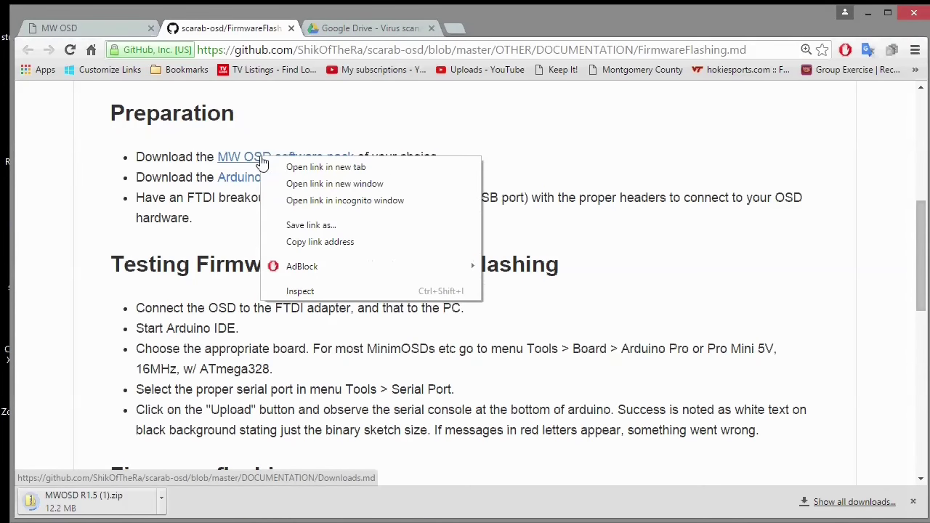
pyautogui.click(303, 168)
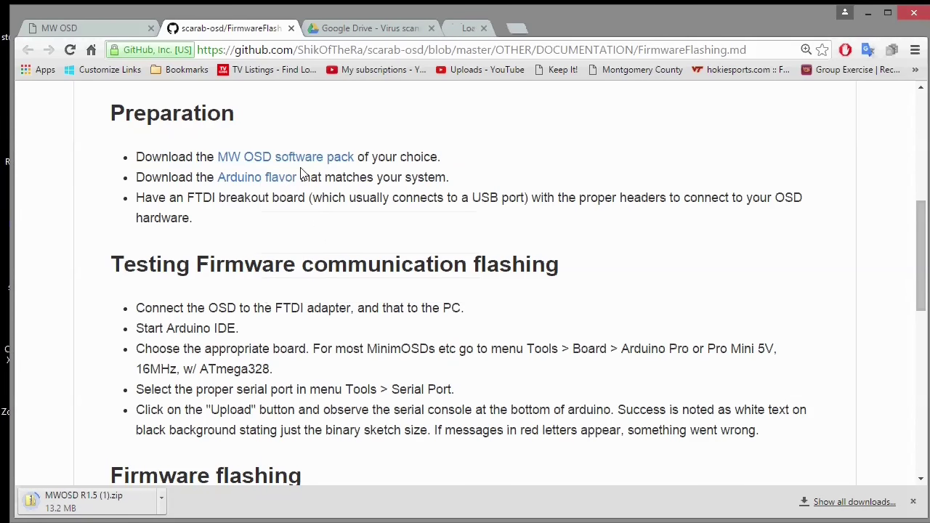
pyautogui.click(480, 29)
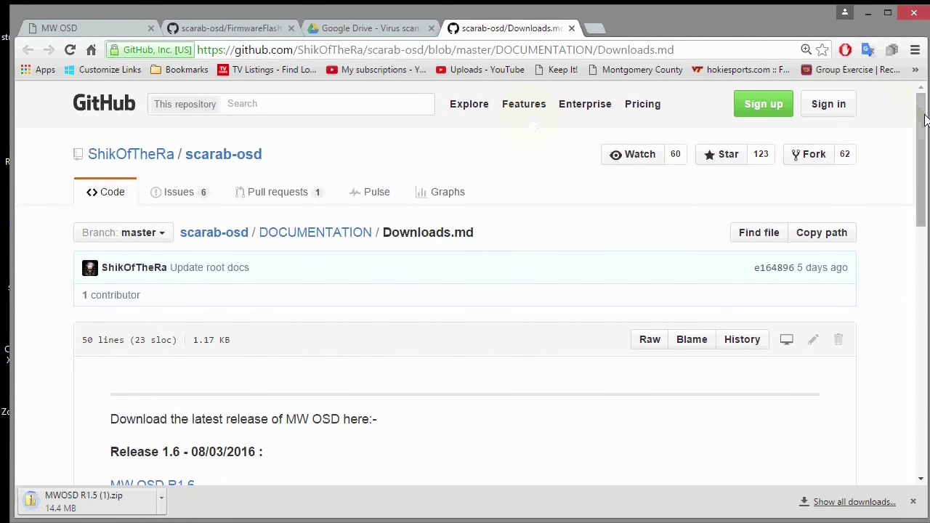
# Step: Scroll the scarab-osd Downloads.md page down to the historic Release 1.5 links
pyautogui.moveTo(923, 120); pyautogui.dragTo(903, 230)
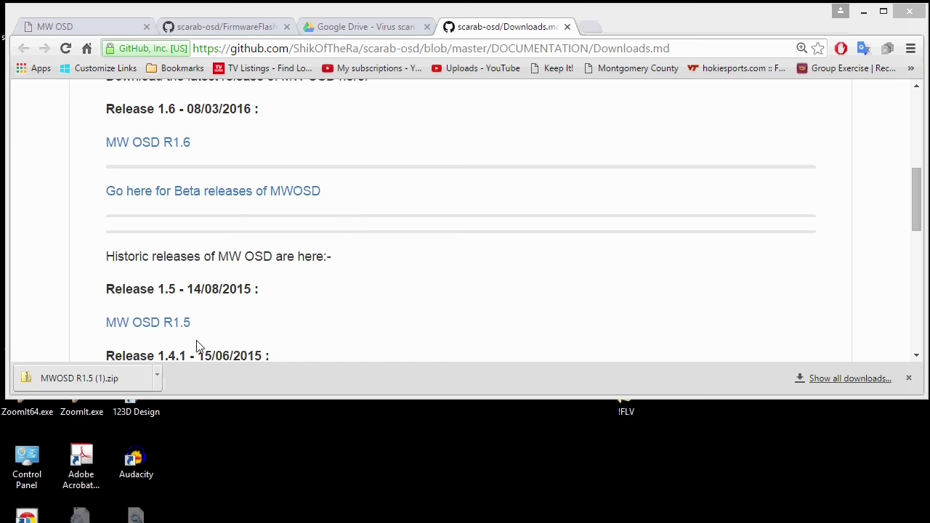
# Step: Open the downloaded MWOSD R1.5 (1).zip and browse into MW_OSD to inspect Config.h
pyautogui.click(157, 377)
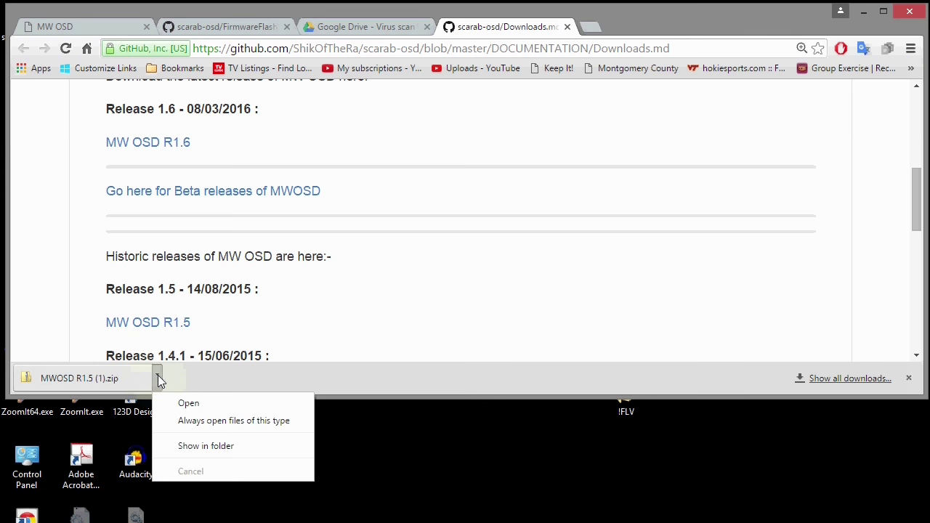
pyautogui.click(198, 444)
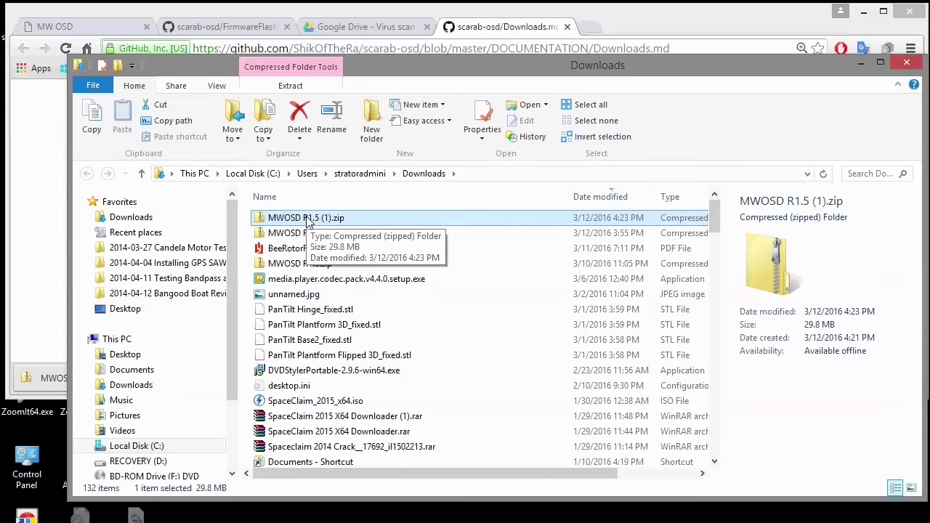
pyautogui.doubleClick(306, 219)
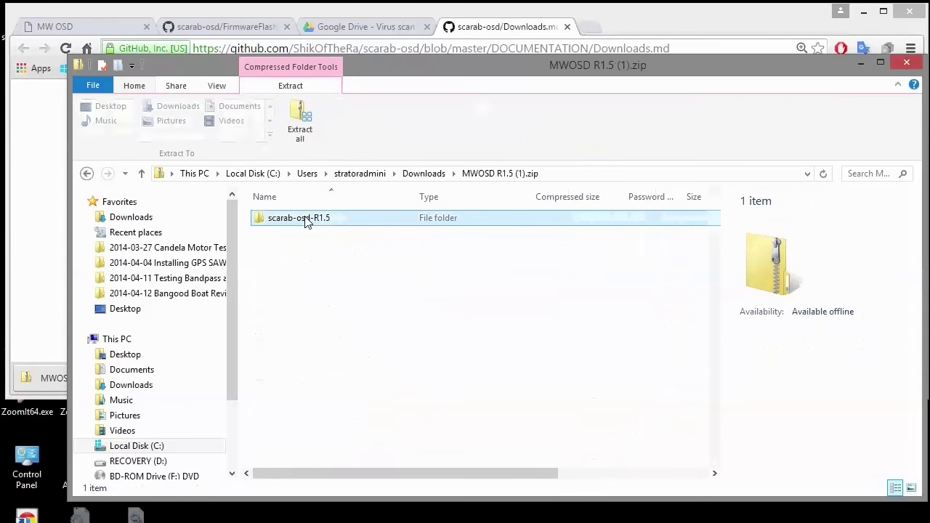
pyautogui.doubleClick(305, 219)
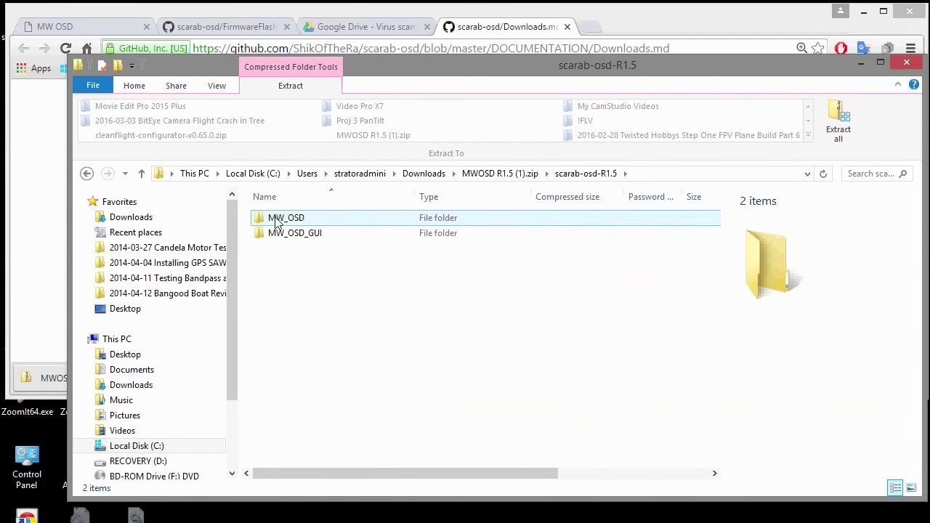
pyautogui.doubleClick(290, 219)
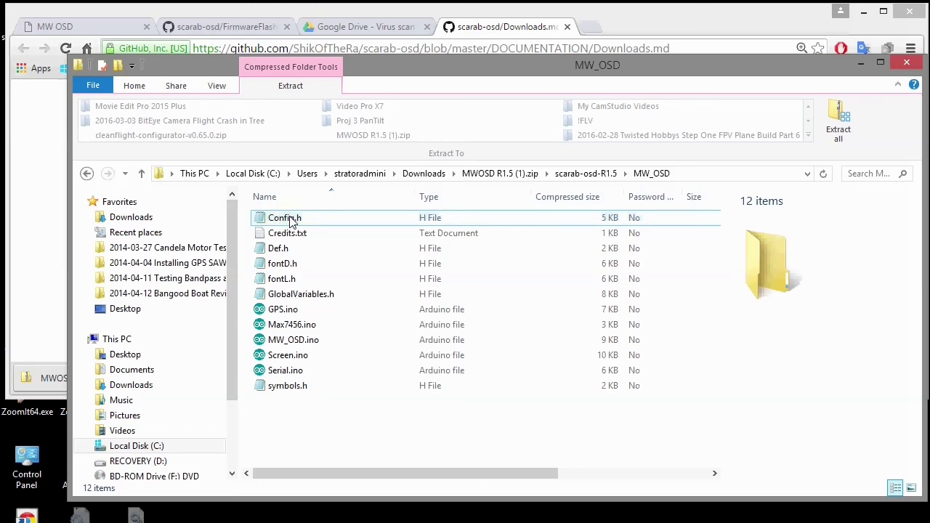
pyautogui.click(291, 220)
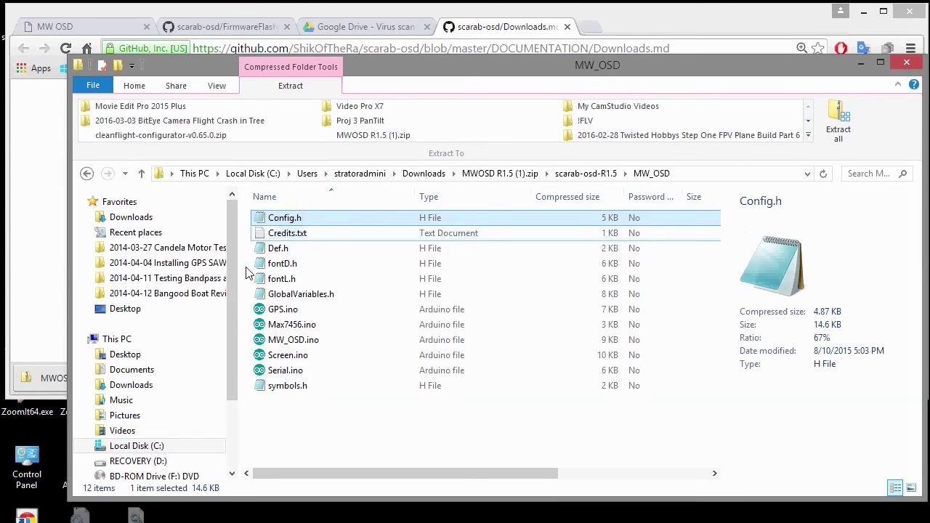
# Step: Copy the scarab-osd-R1.5 folder from the zip onto the desktop and close the downloads tab
pyautogui.click(141, 174)
pyautogui.click(141, 174)
pyautogui.click(141, 174)
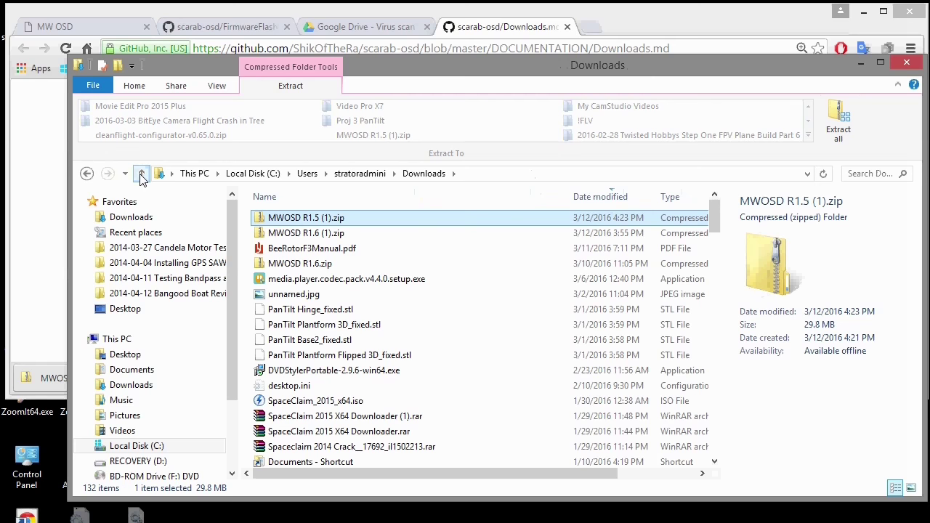
pyautogui.doubleClick(306, 221)
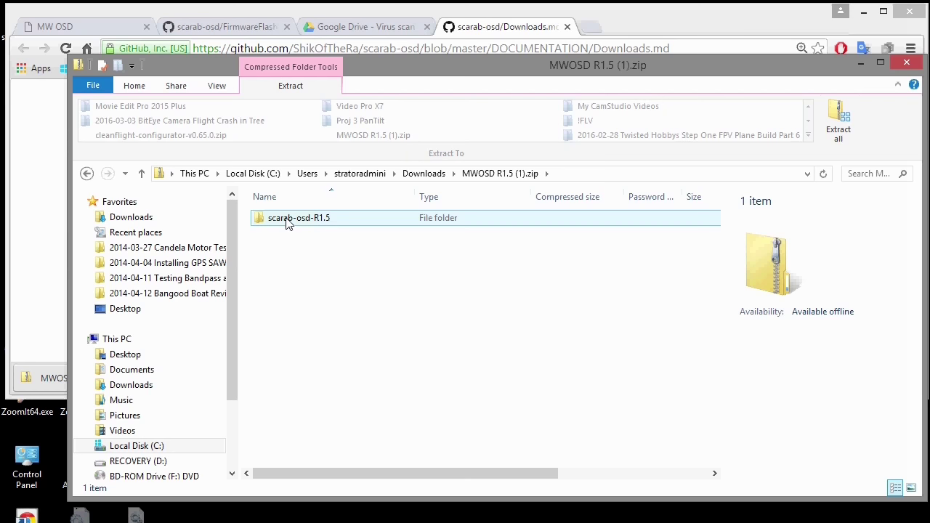
pyautogui.moveTo(288, 223); pyautogui.dragTo(663, 500)
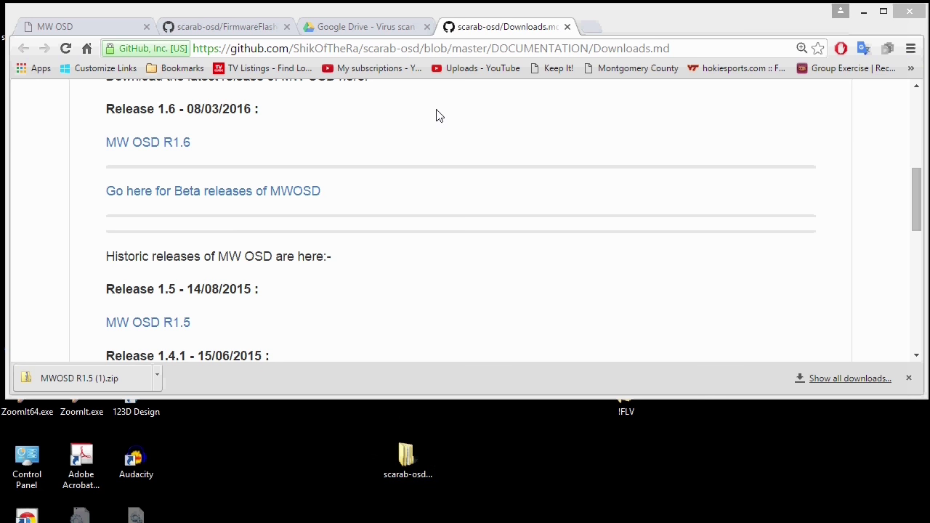
pyautogui.click(567, 27)
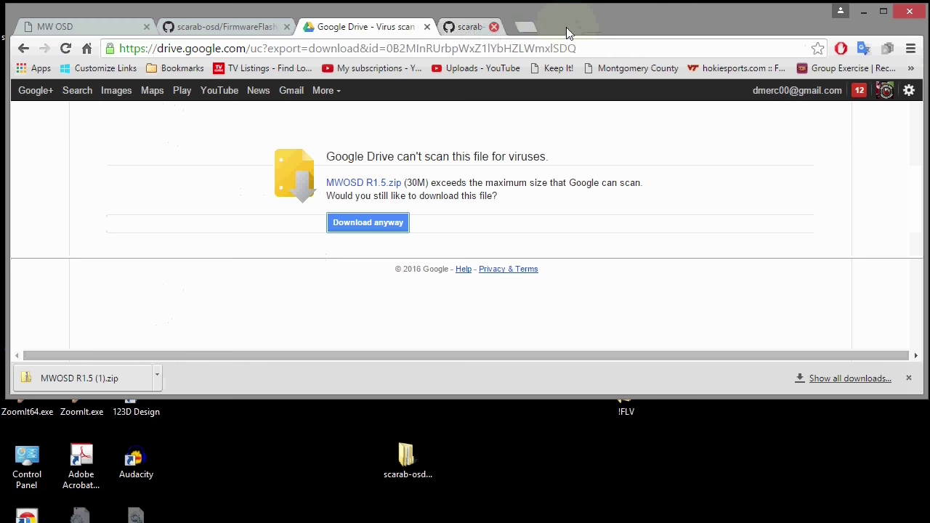
# Step: Close the Google Drive virus-scan tab and open the Arduino Software page from the guide's Arduino link
pyautogui.click(426, 28)
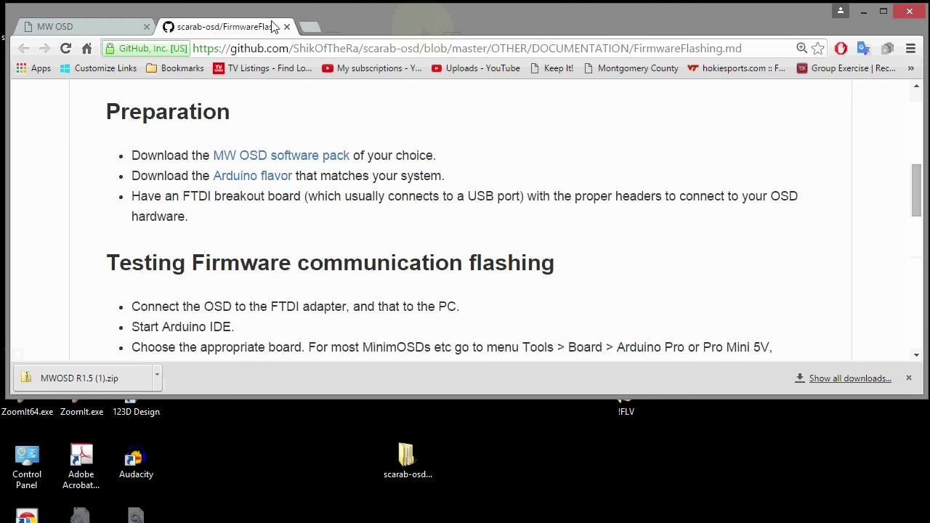
pyautogui.click(240, 183)
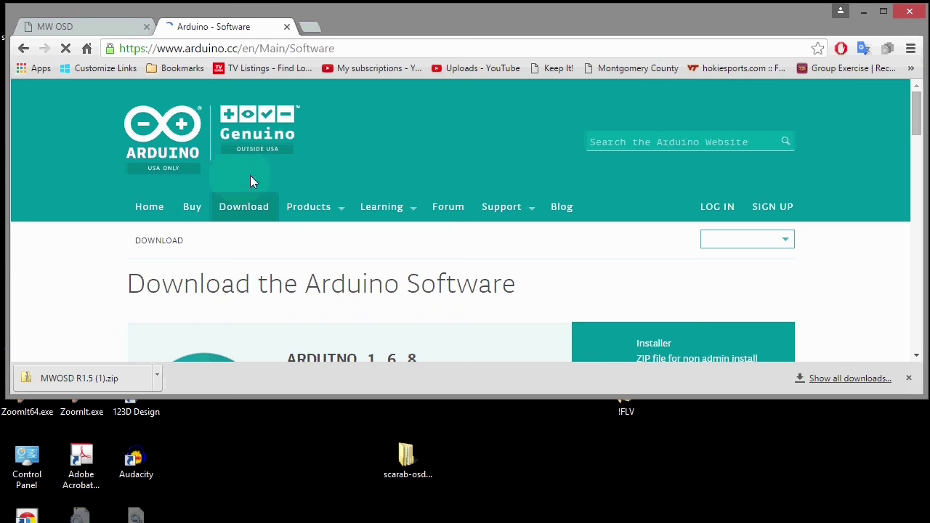
pyautogui.moveTo(917, 110); pyautogui.dragTo(915, 142)
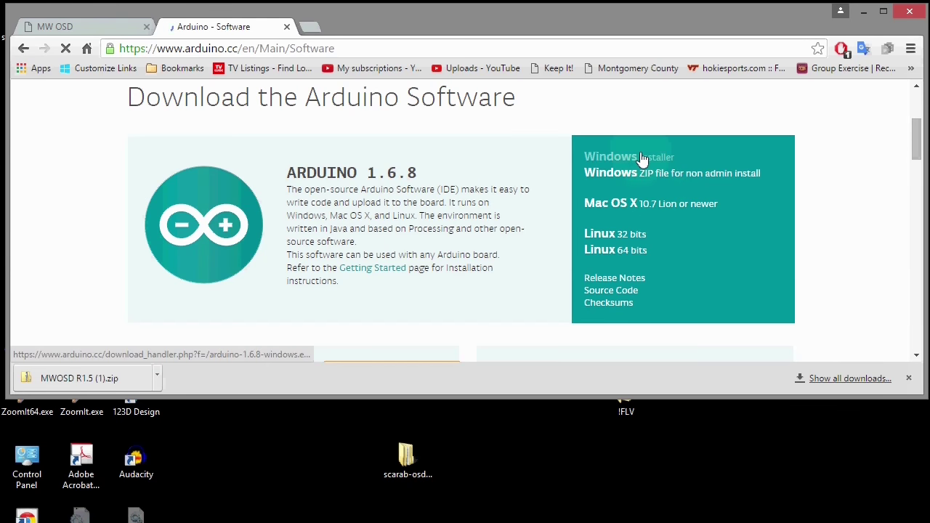
# Step: Download the Arduino 1.6.8 Windows installer, choosing Just Download to skip the donation
pyautogui.click(641, 159)
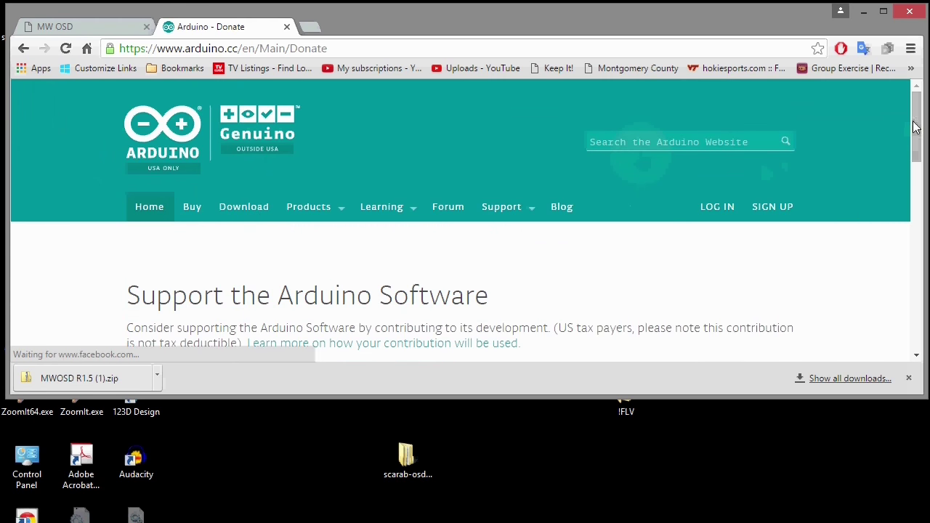
pyautogui.moveTo(915, 128); pyautogui.dragTo(908, 177)
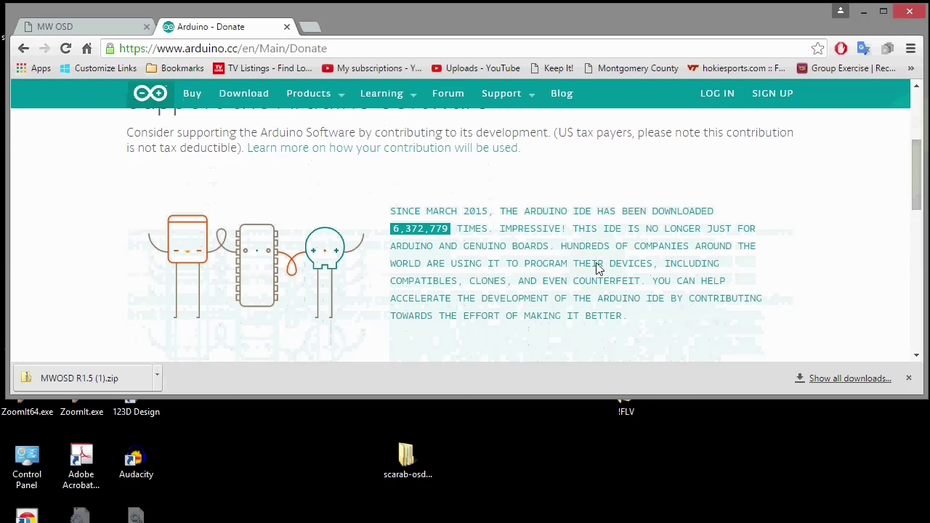
pyautogui.moveTo(501, 396); pyautogui.dragTo(494, 512)
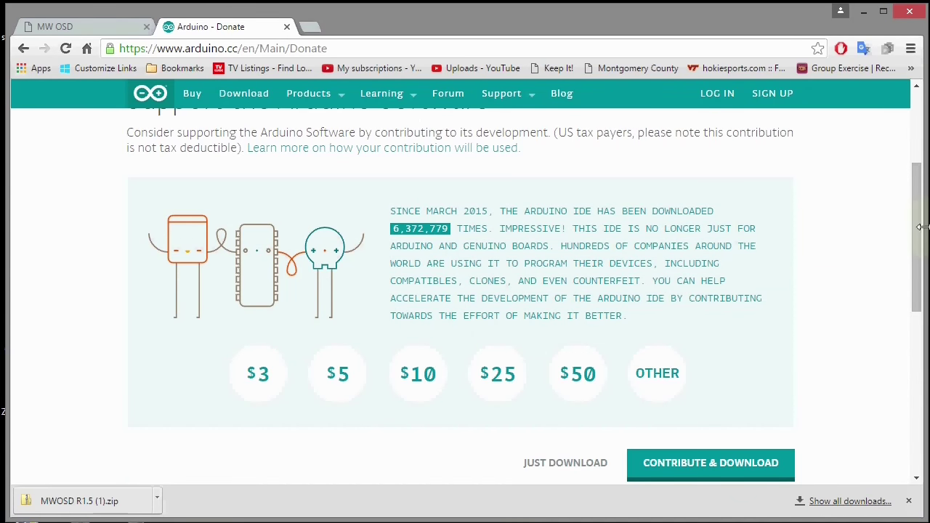
pyautogui.moveTo(921, 226); pyautogui.dragTo(918, 243)
pyautogui.scroll(-3, 897, 317)
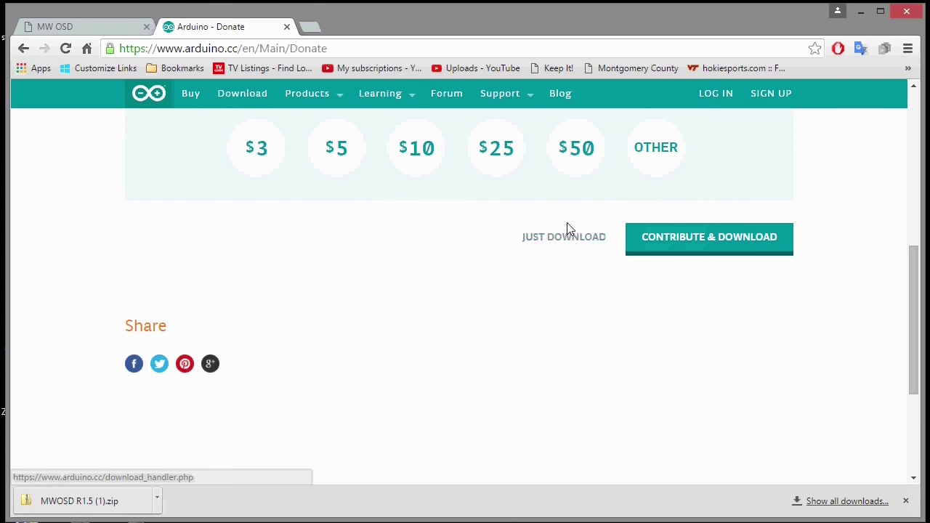
pyautogui.click(569, 237)
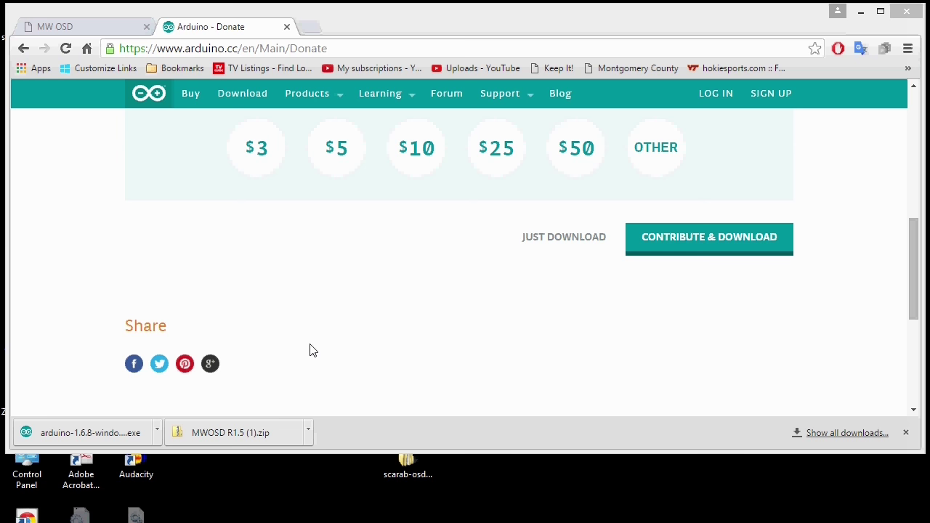
pyautogui.click(157, 434)
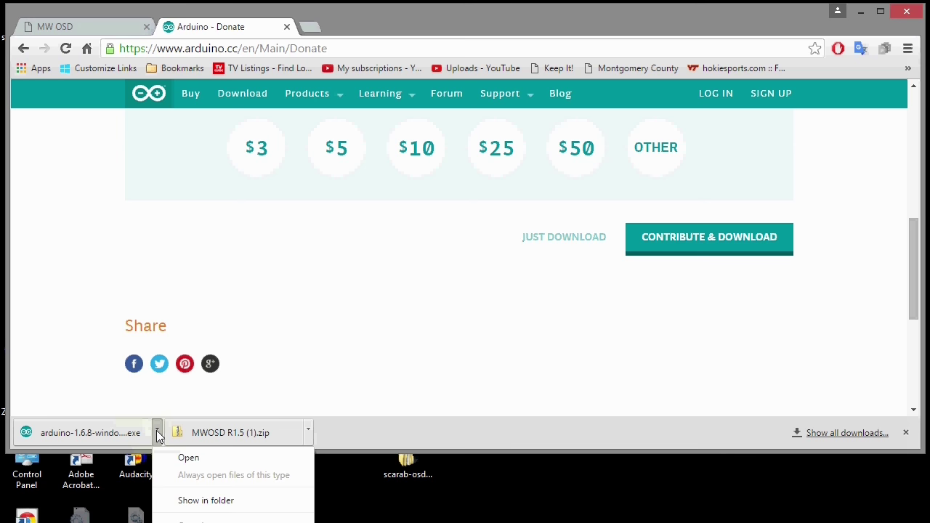
# Step: Run arduino-1.6.8-windows.exe from its folder, accept the licence, and install with default components and folder
pyautogui.click(193, 501)
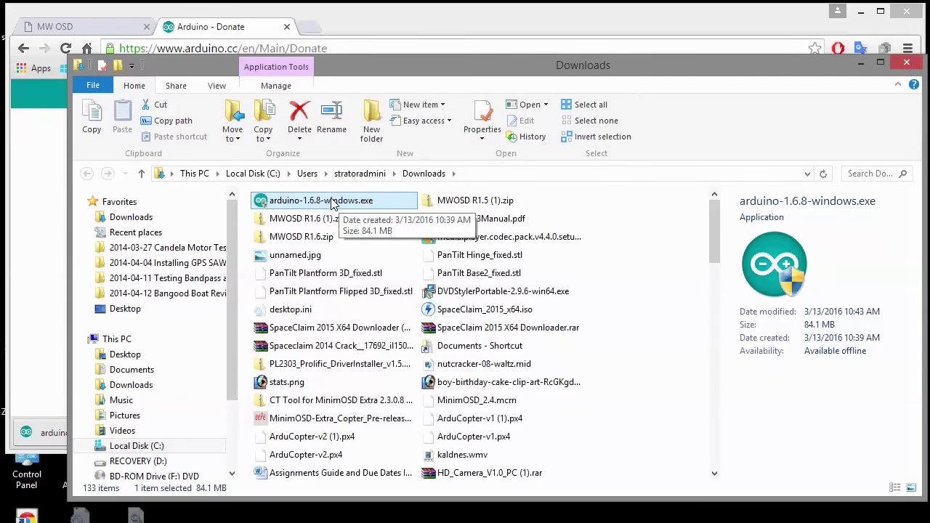
pyautogui.doubleClick(332, 201)
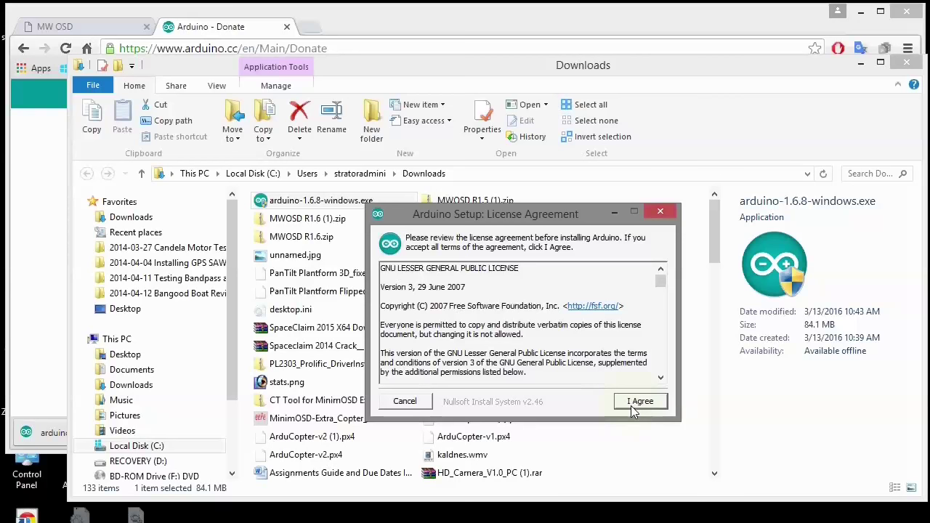
pyautogui.click(638, 403)
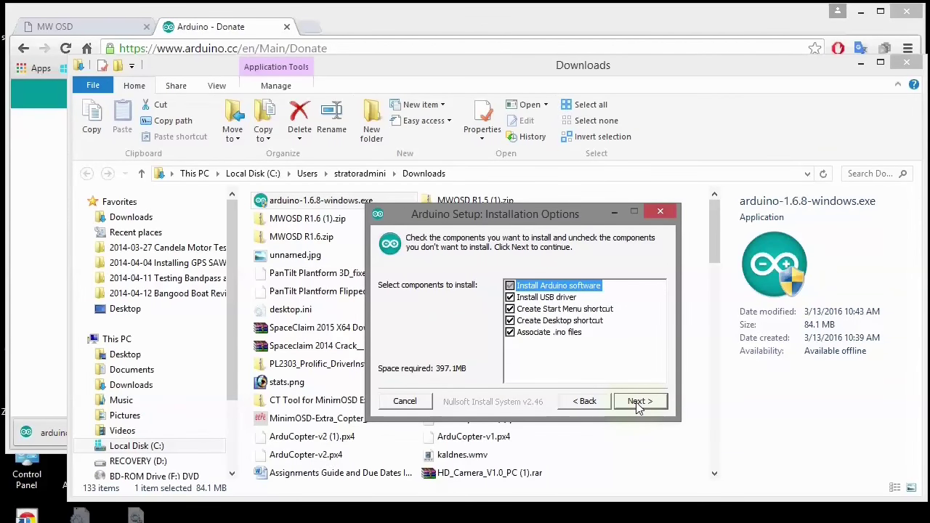
pyautogui.click(637, 404)
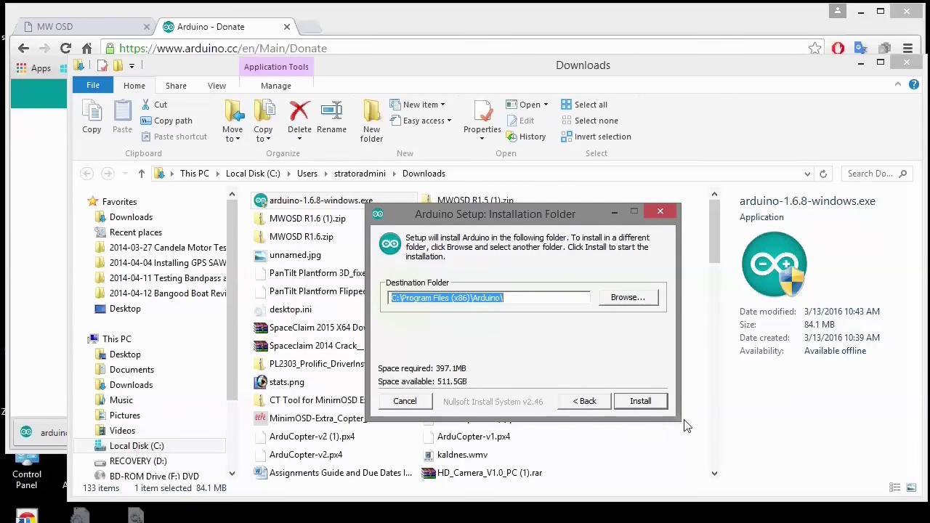
pyautogui.click(632, 404)
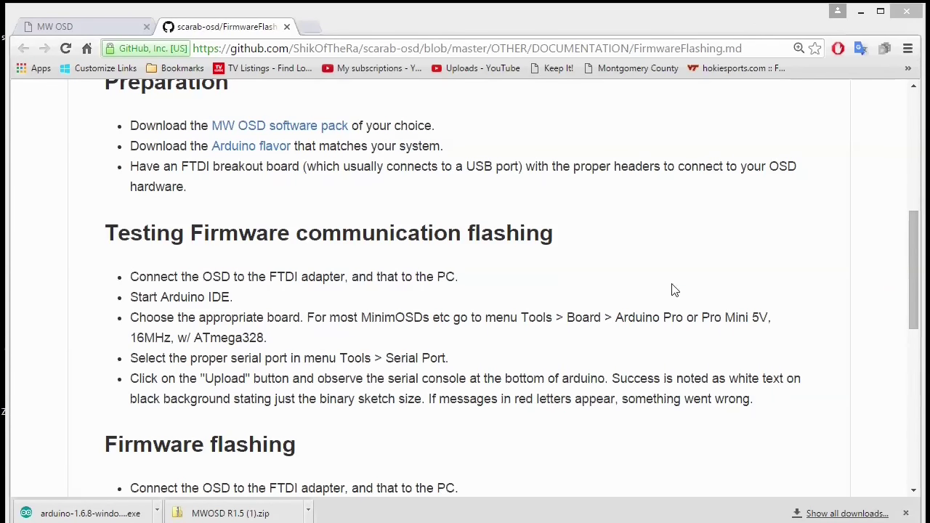
pyautogui.moveTo(914, 251); pyautogui.dragTo(907, 348)
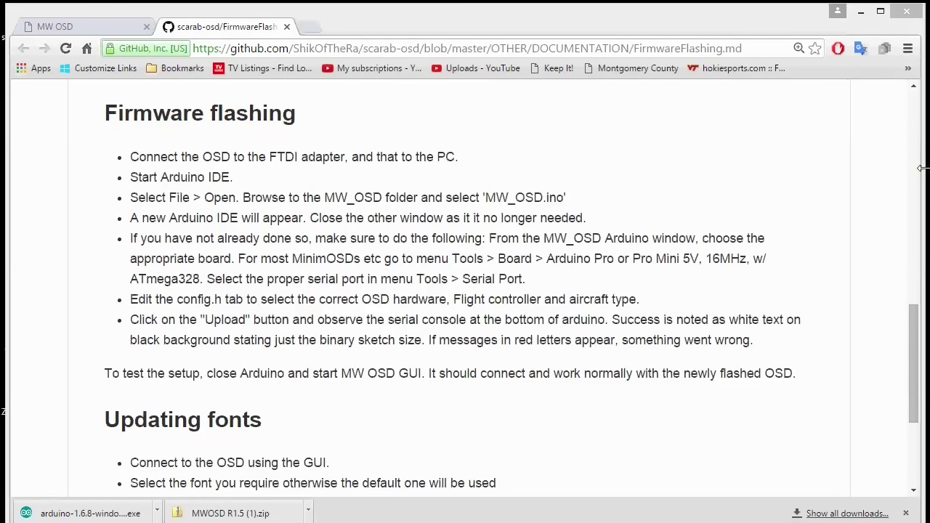
pyautogui.moveTo(921, 168); pyautogui.dragTo(793, 157)
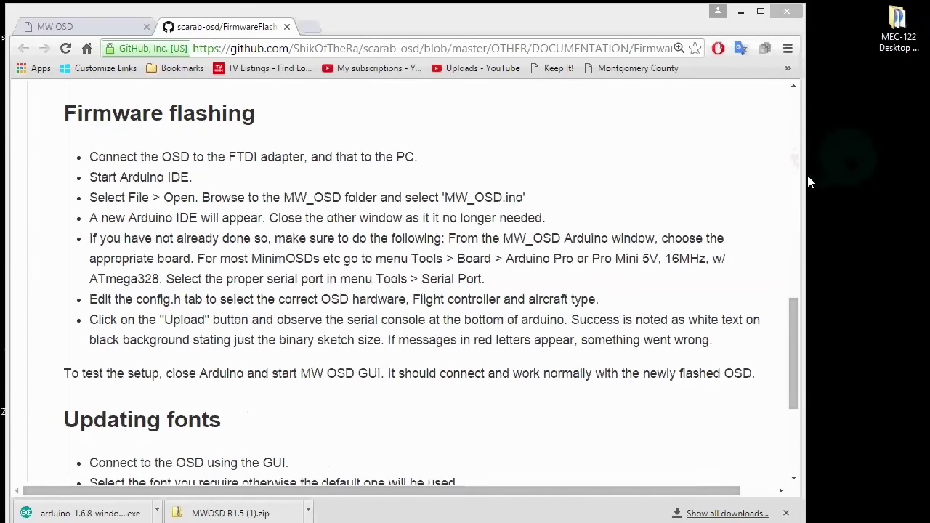
# Step: Narrow the browser, launch Arduino IDE 1.6.8 from its desktop icon, and place it beside the guide
pyautogui.moveTo(802, 183); pyautogui.dragTo(647, 183)
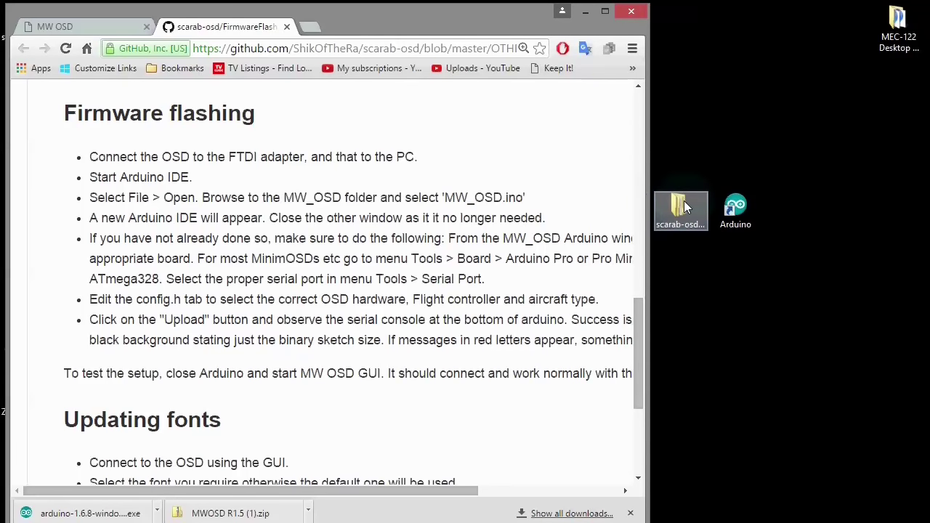
pyautogui.click(736, 208)
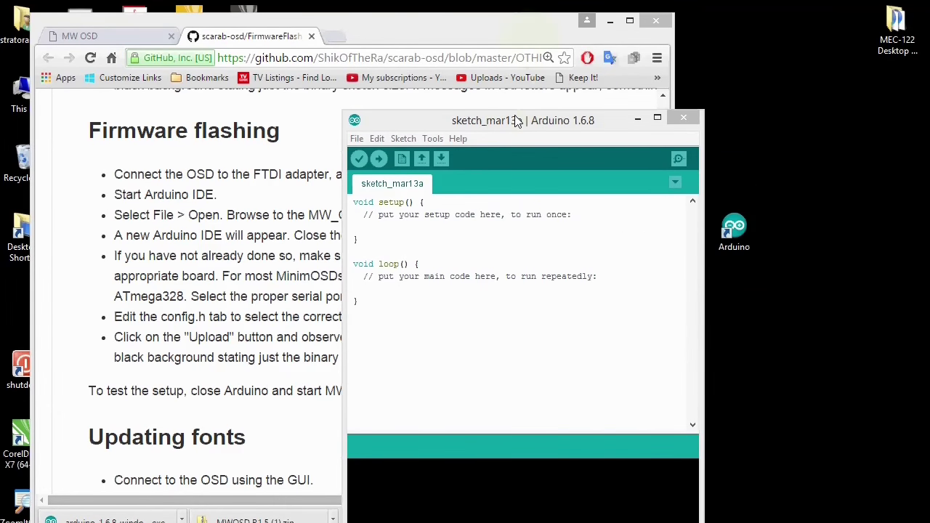
pyautogui.moveTo(516, 123); pyautogui.dragTo(867, 78)
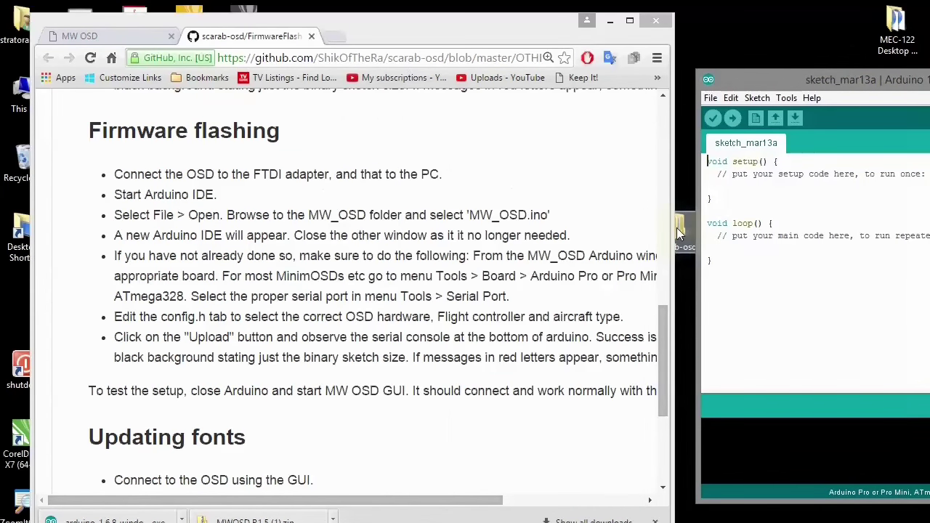
# Step: Open MW_OSD.ino from the Desktop's scarab-osd-R1.5\MW_OSD folder in Arduino IDE
pyautogui.moveTo(879, 78); pyautogui.dragTo(852, 78)
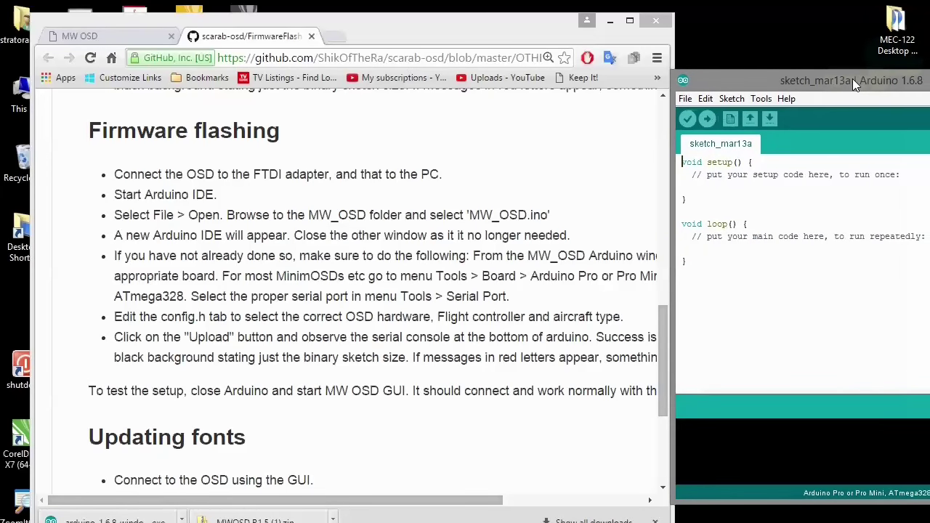
pyautogui.click(685, 100)
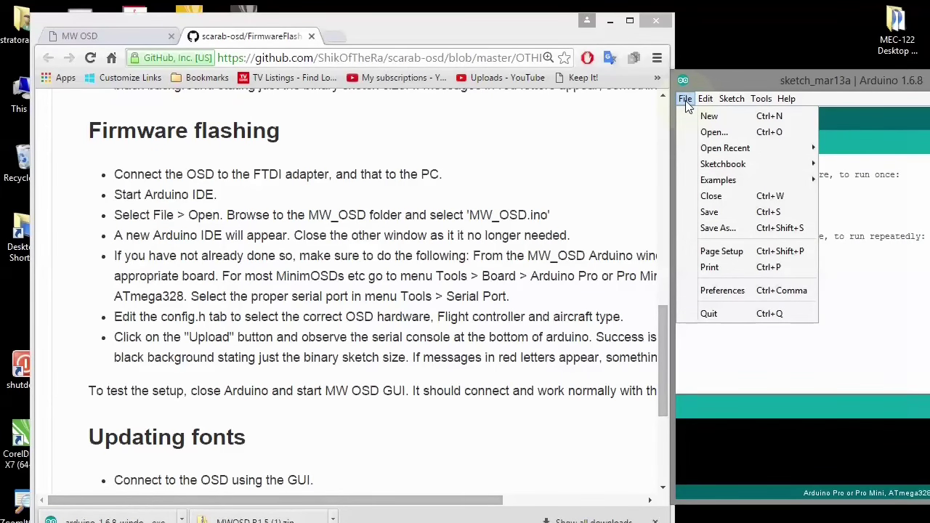
pyautogui.click(713, 134)
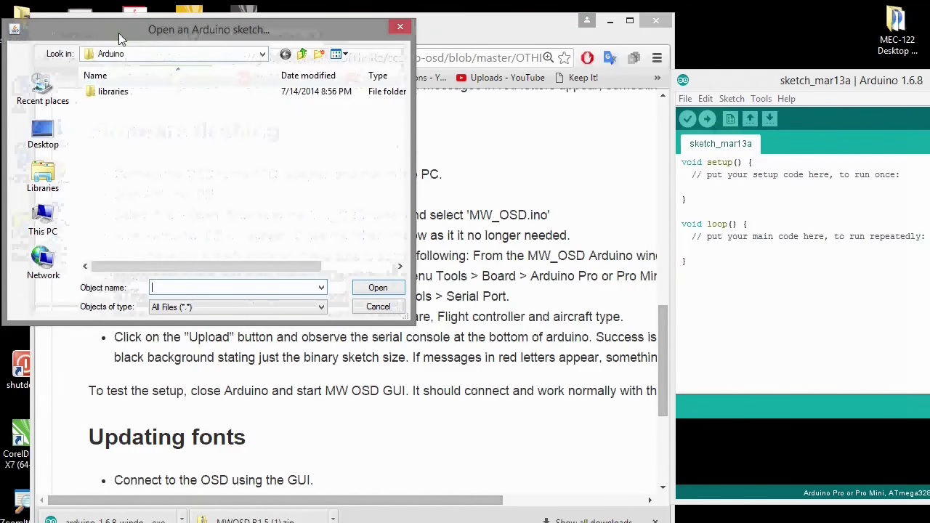
pyautogui.moveTo(120, 29); pyautogui.dragTo(403, 106)
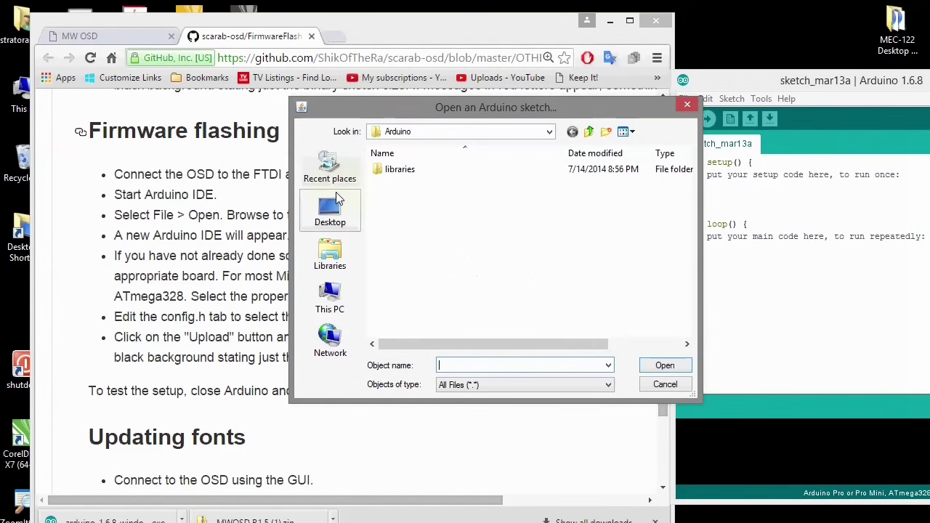
pyautogui.click(342, 218)
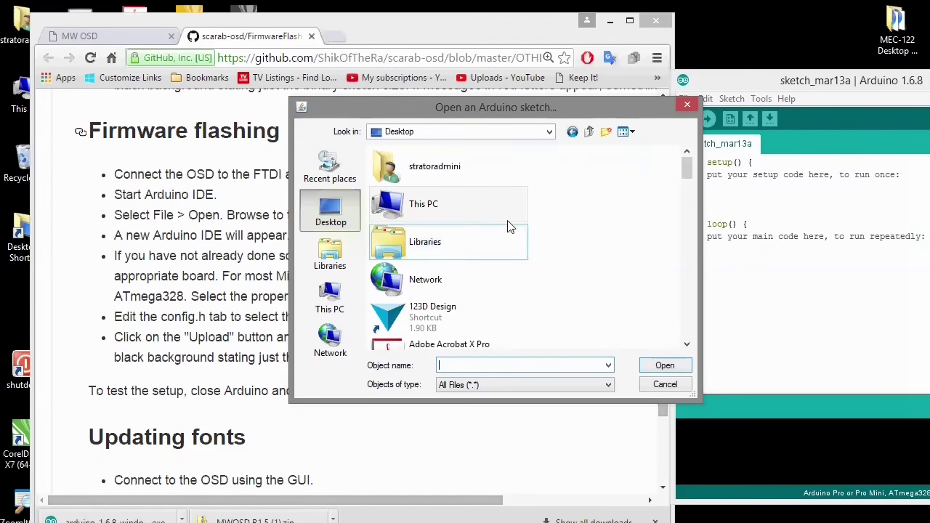
pyautogui.moveTo(690, 166); pyautogui.dragTo(690, 252)
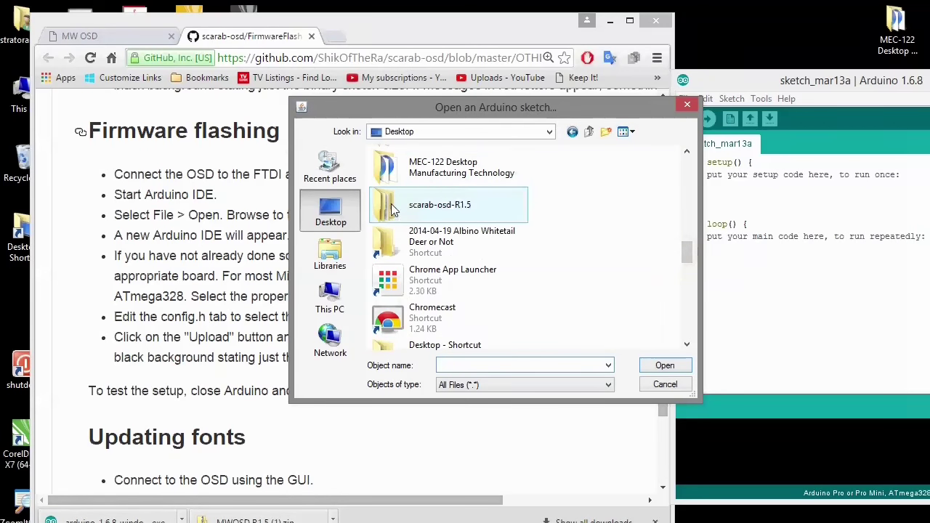
pyautogui.doubleClick(392, 210)
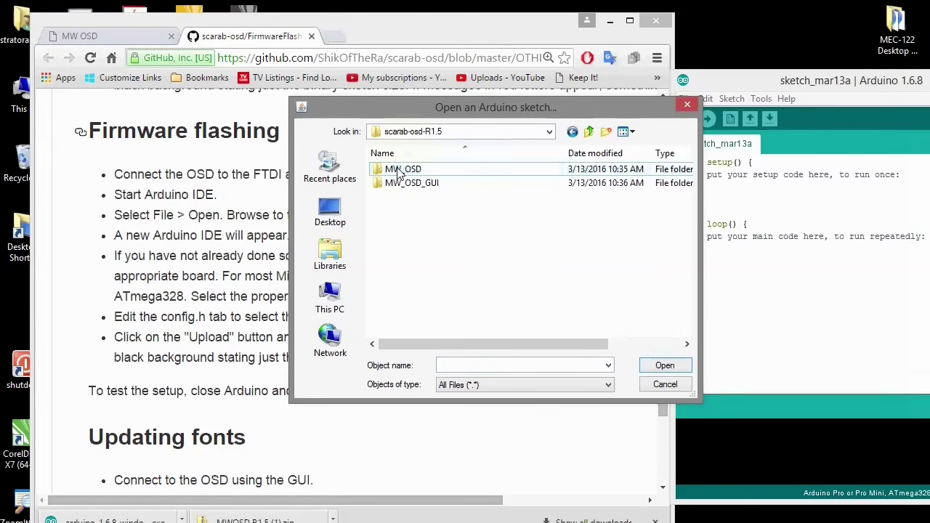
pyautogui.doubleClick(398, 172)
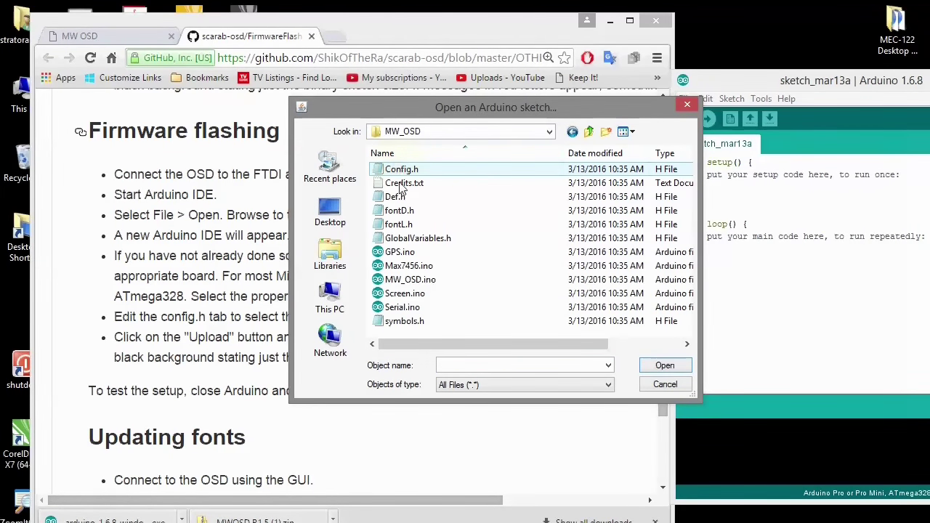
pyautogui.click(411, 281)
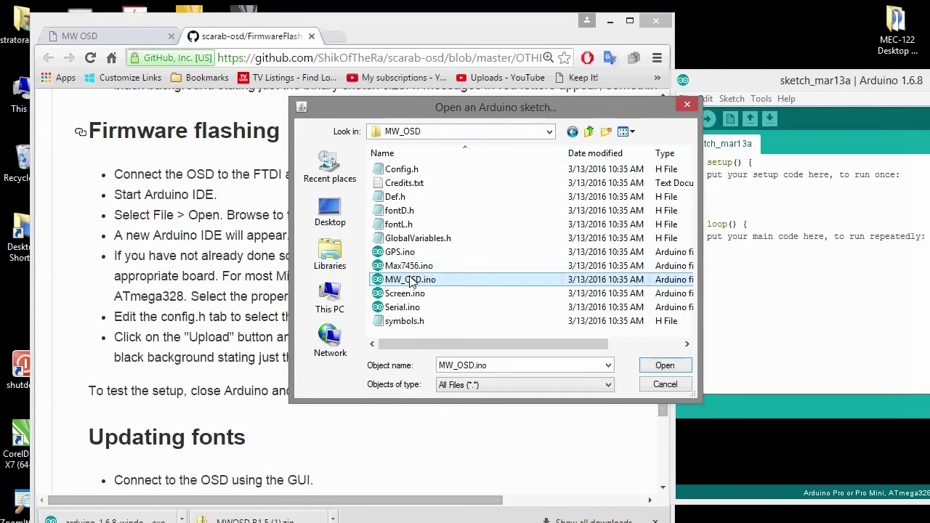
pyautogui.click(663, 369)
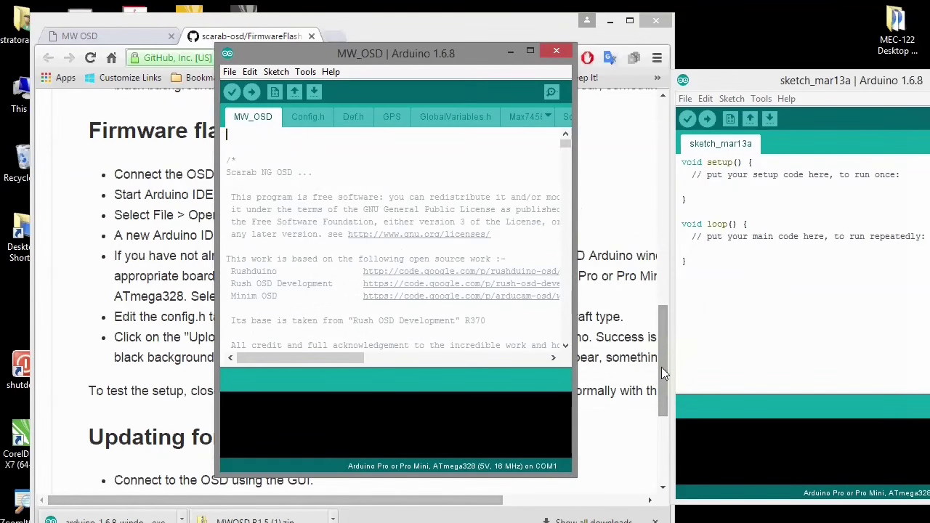
# Step: Bring the firmware-flashing guide forward and widen the browser to read full lines
pyautogui.click(661, 367)
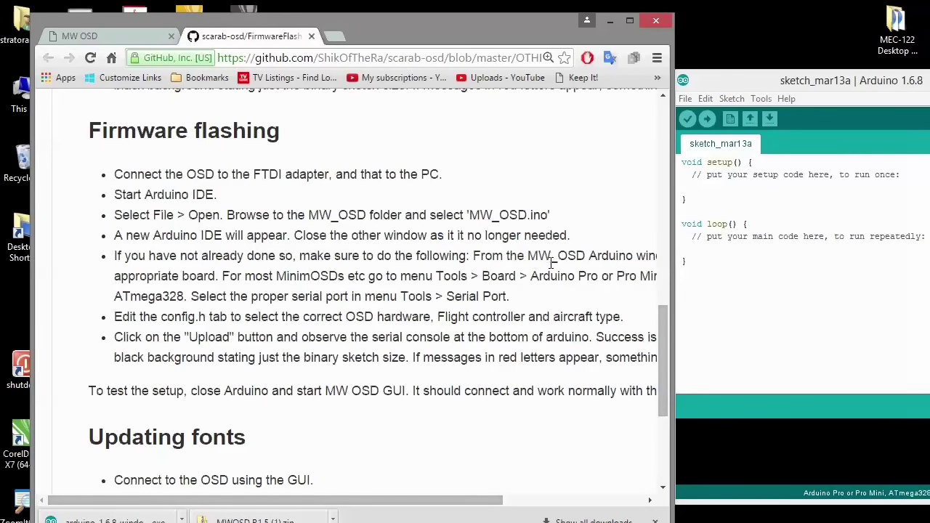
pyautogui.moveTo(669, 254); pyautogui.dragTo(855, 251)
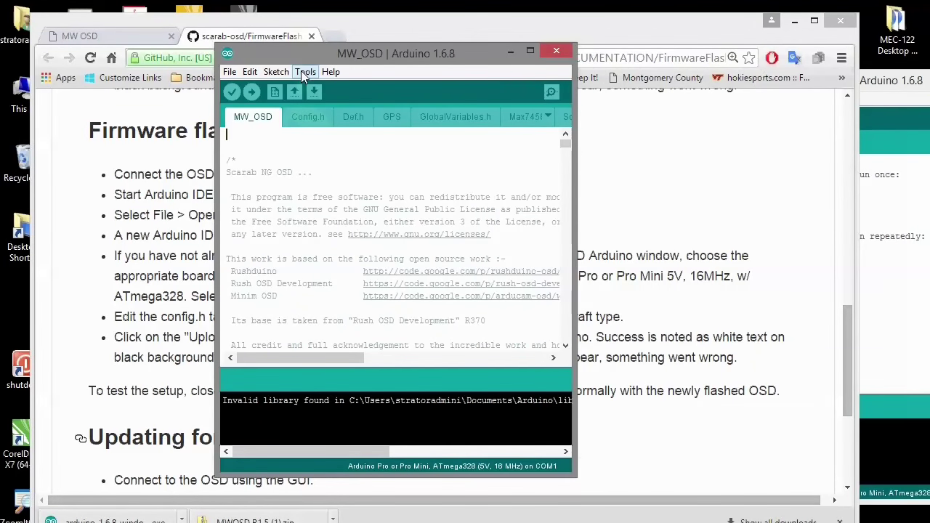
# Step: Set the Arduino IDE board to Arduino Pro or Pro Mini
pyautogui.click(303, 71)
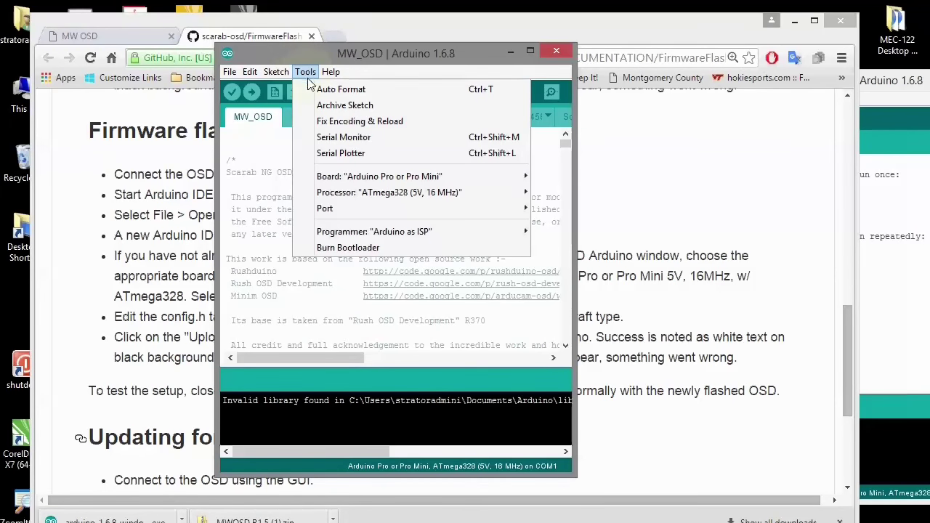
pyautogui.moveTo(328, 181)
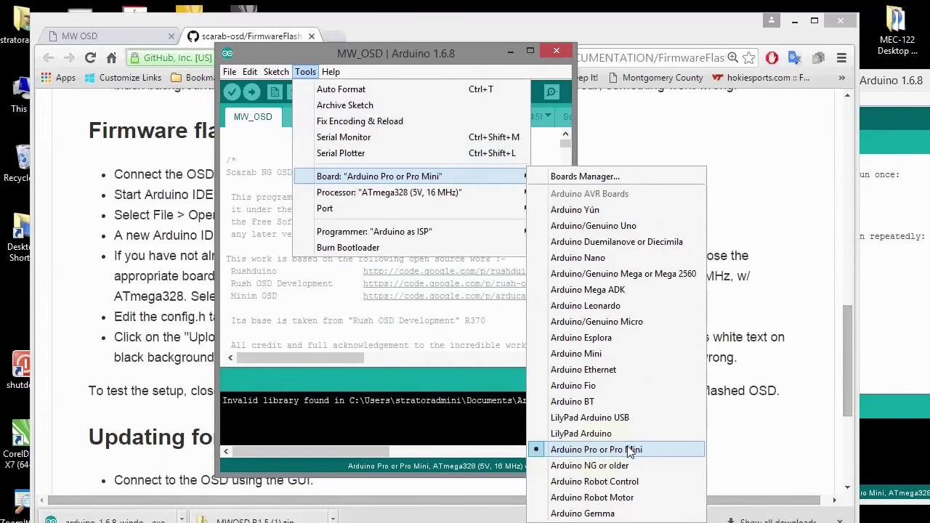
pyautogui.click(600, 450)
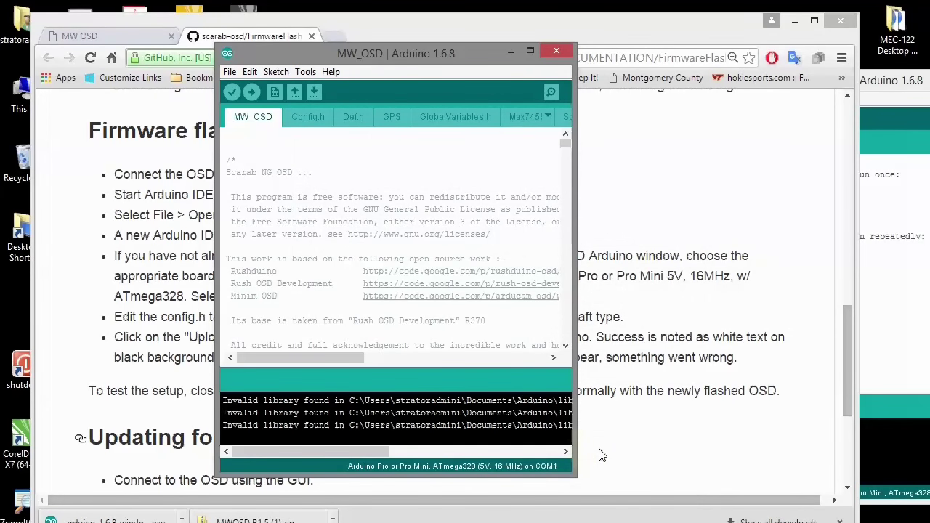
# Step: Set the upload port to COM7
pyautogui.moveTo(293, 53); pyautogui.dragTo(405, 320)
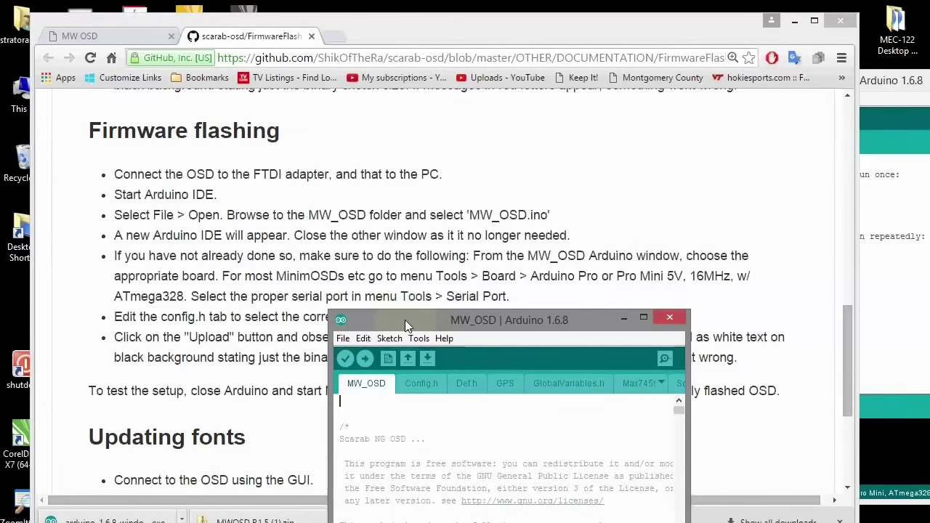
pyautogui.moveTo(405, 320)
pyautogui.mouseDown()
pyautogui.moveTo(449, 177)
pyautogui.moveTo(419, 93)
pyautogui.moveTo(399, 118)
pyautogui.mouseUp()
pyautogui.click(411, 138)
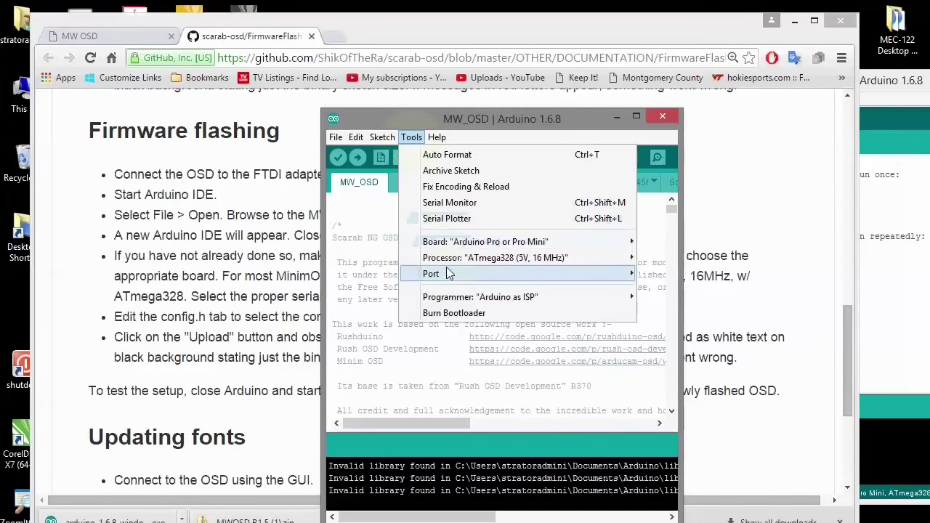
pyautogui.moveTo(446, 274)
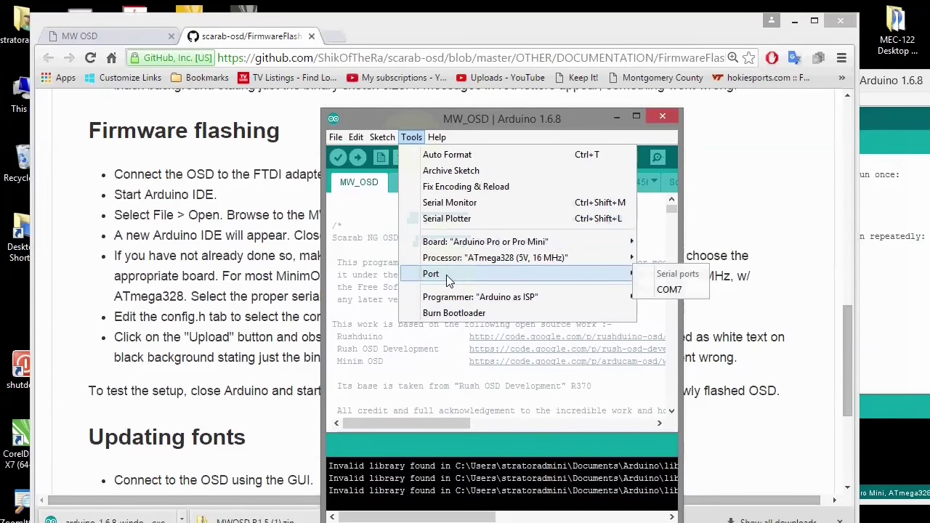
pyautogui.click(666, 290)
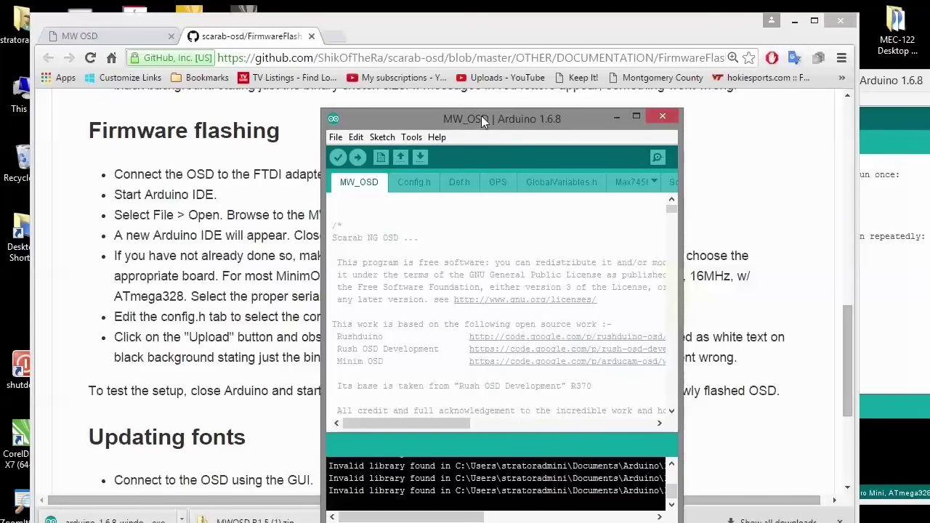
# Step: In Config.h, comment out #define MULTIWII and enable #define CLEANFLIGHT, then return to the MW_OSD tab
pyautogui.moveTo(462, 116); pyautogui.dragTo(571, 375)
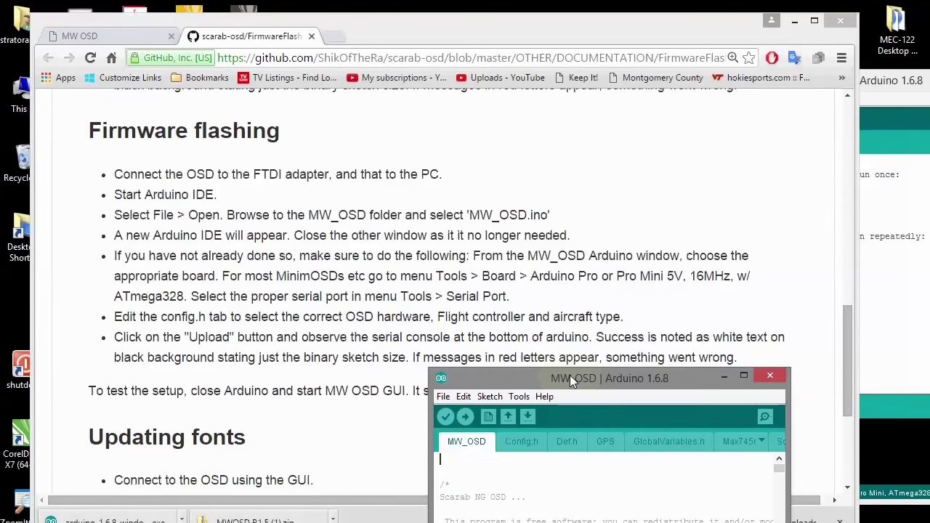
pyautogui.moveTo(569, 374); pyautogui.dragTo(372, 80)
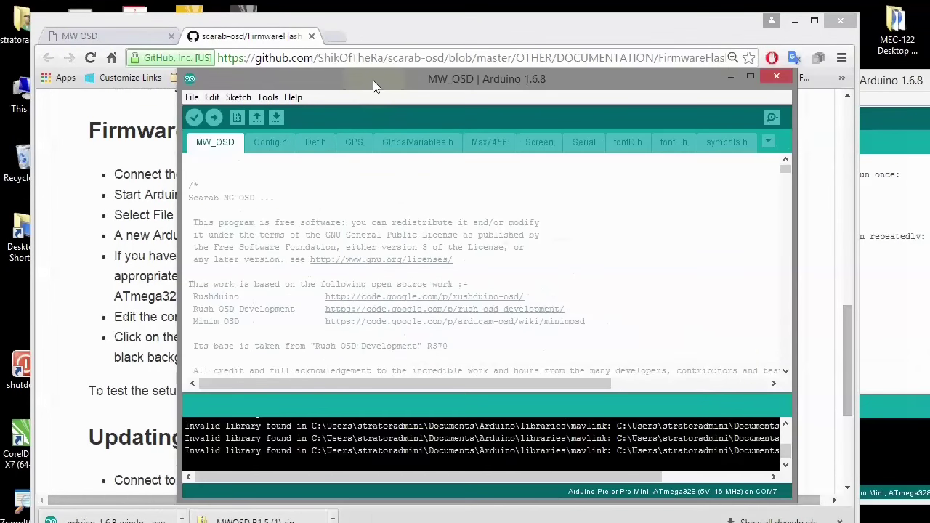
pyautogui.click(268, 144)
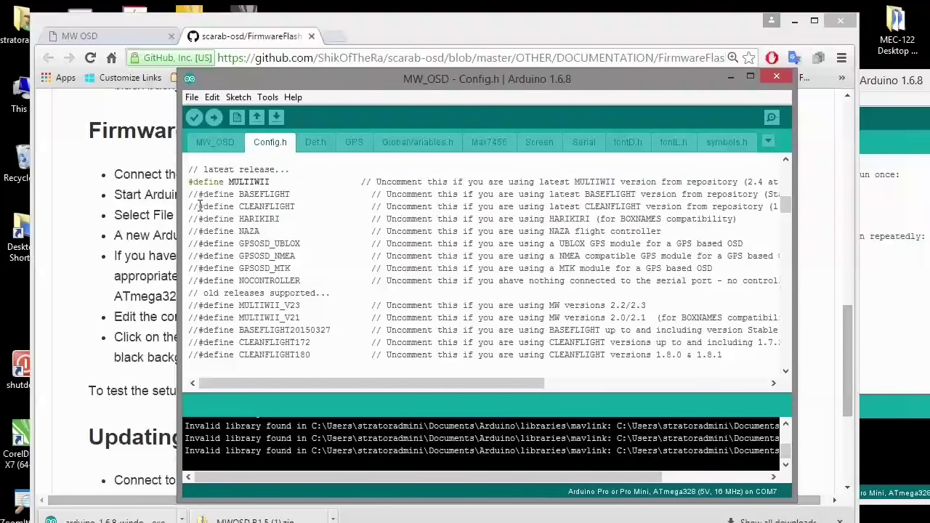
pyautogui.click(188, 183)
pyautogui.write('//')
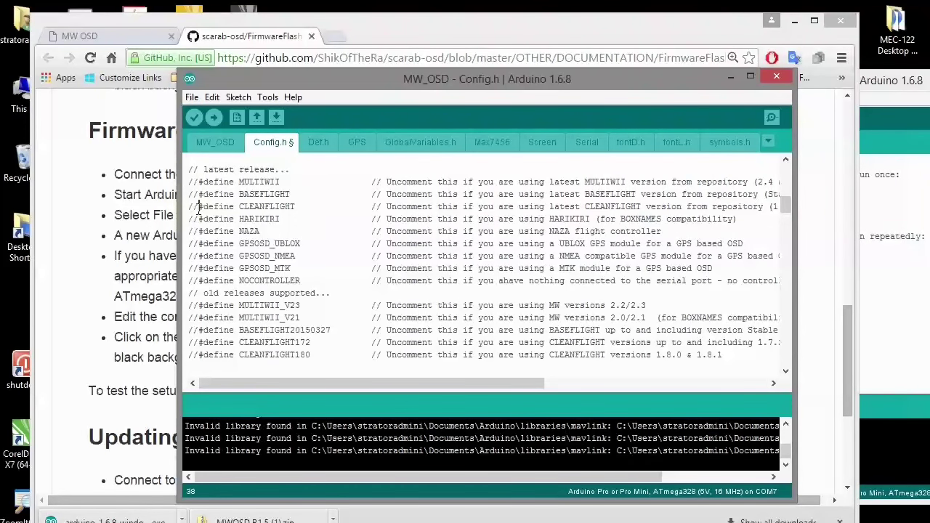
pyautogui.press('BackSpace')
pyautogui.press('BackSpace')
pyautogui.moveTo(323, 75); pyautogui.dragTo(728, 378)
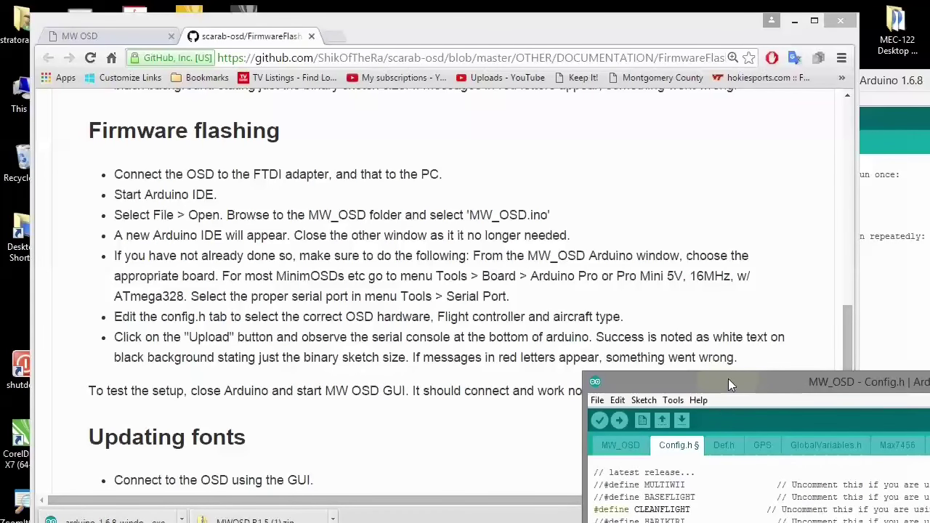
pyautogui.moveTo(728, 379); pyautogui.dragTo(283, 37)
pyautogui.click(234, 109)
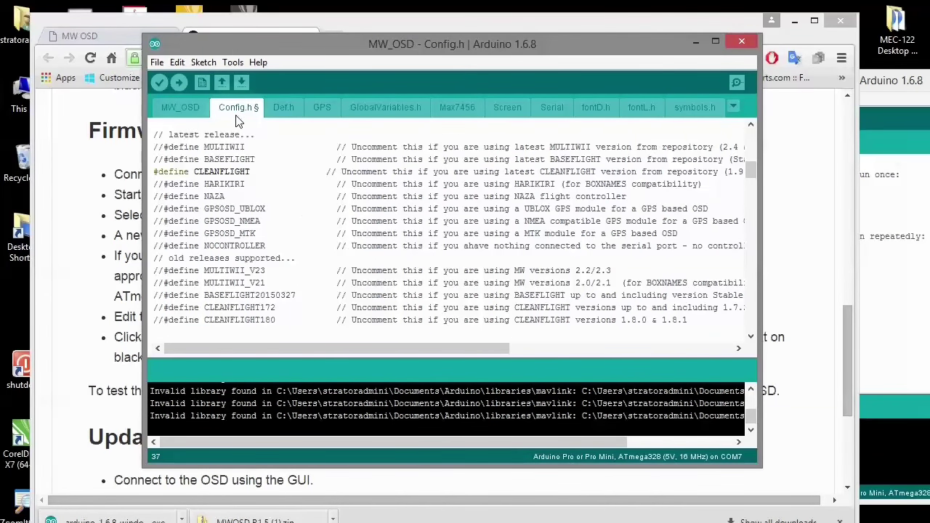
pyautogui.click(185, 115)
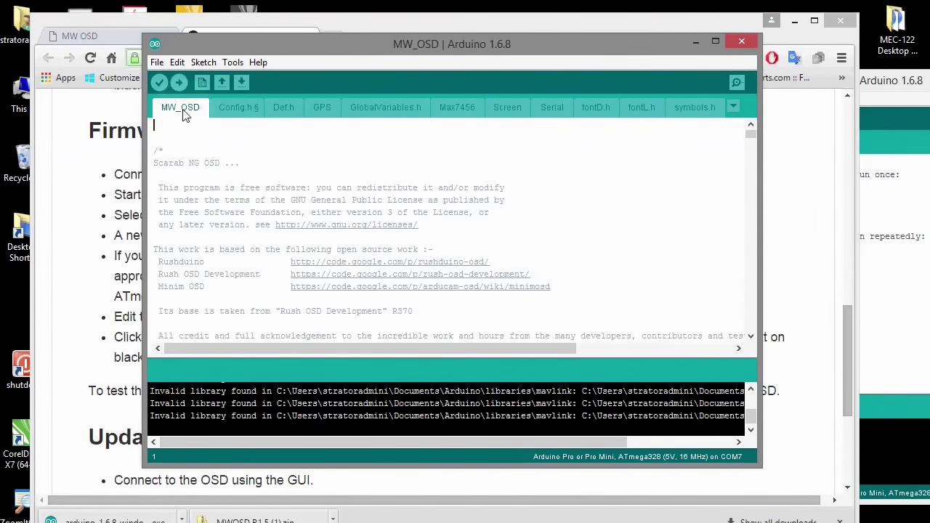
pyautogui.click(231, 177)
# Step: Compile and upload the MW_OSD firmware (25,766 bytes, 83% of storage) to the board
pyautogui.click(178, 84)
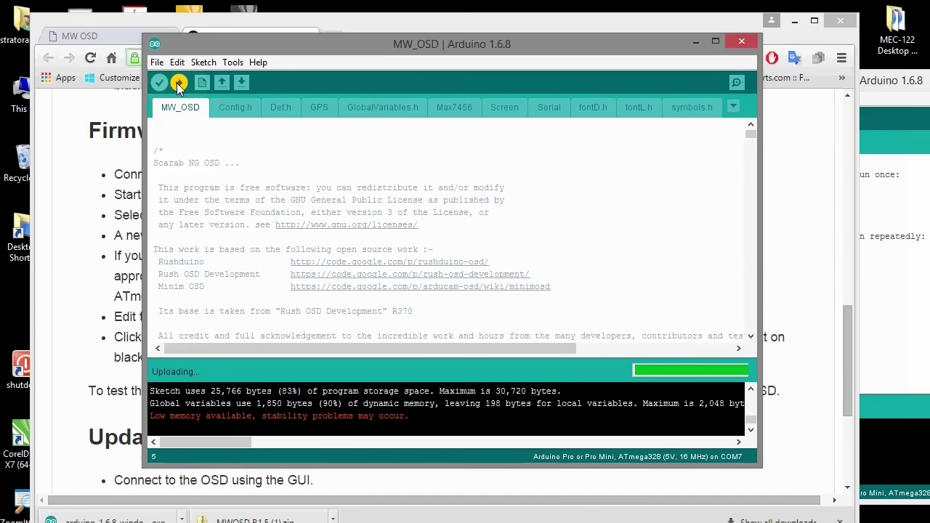
pyautogui.click(160, 84)
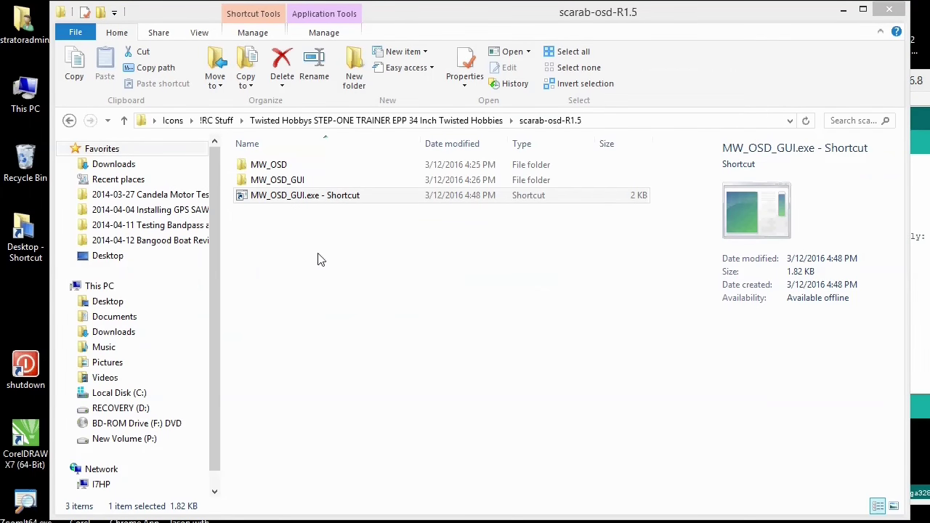
# Step: Launch MW_OSD_GUI.exe and connect it to the OSD on COM7 at 115200 baud
pyautogui.click(291, 197)
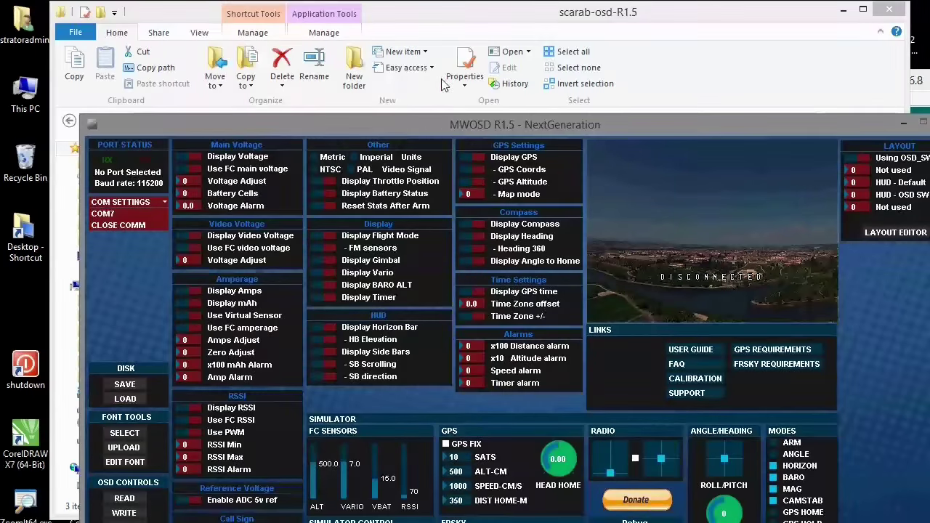
pyautogui.moveTo(395, 123); pyautogui.dragTo(376, 59)
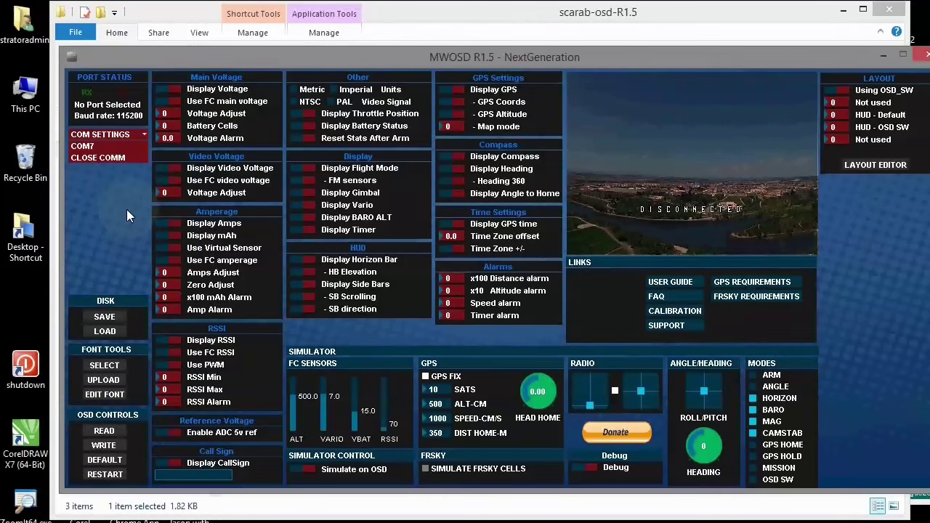
pyautogui.click(85, 146)
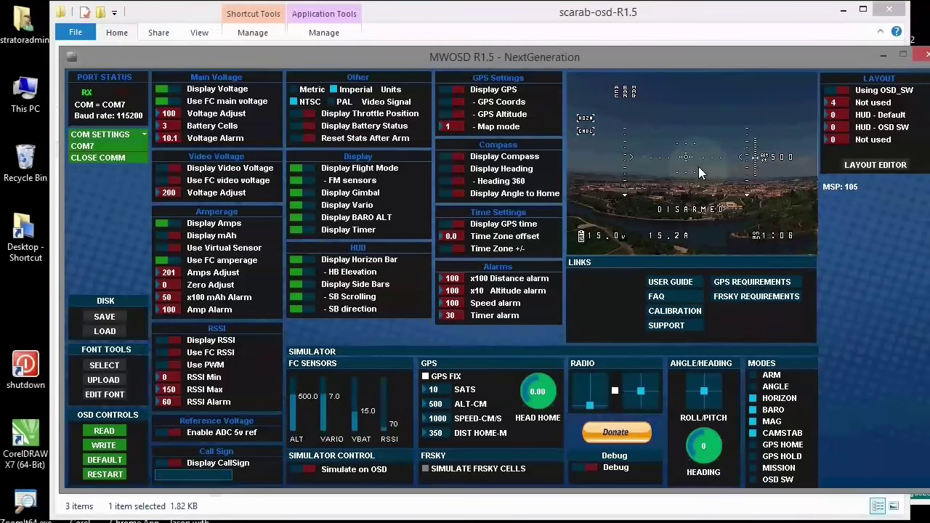
# Step: Close the COM7 serial connection to the OSD in MWOSD GUI
pyautogui.click(96, 157)
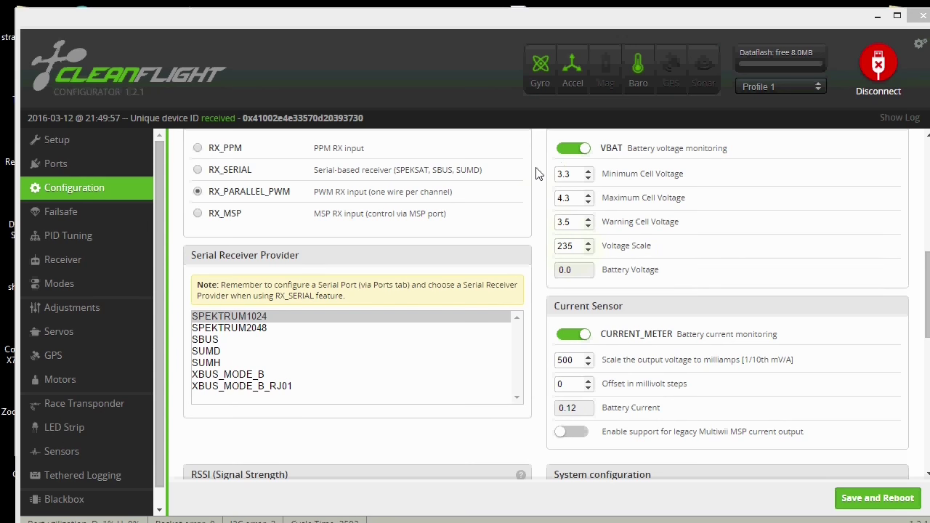
# Step: Check Cleanflight's current scale field, then minimize Cleanflight to reveal the MWOSD R1.5 GUI
pyautogui.click(575, 361)
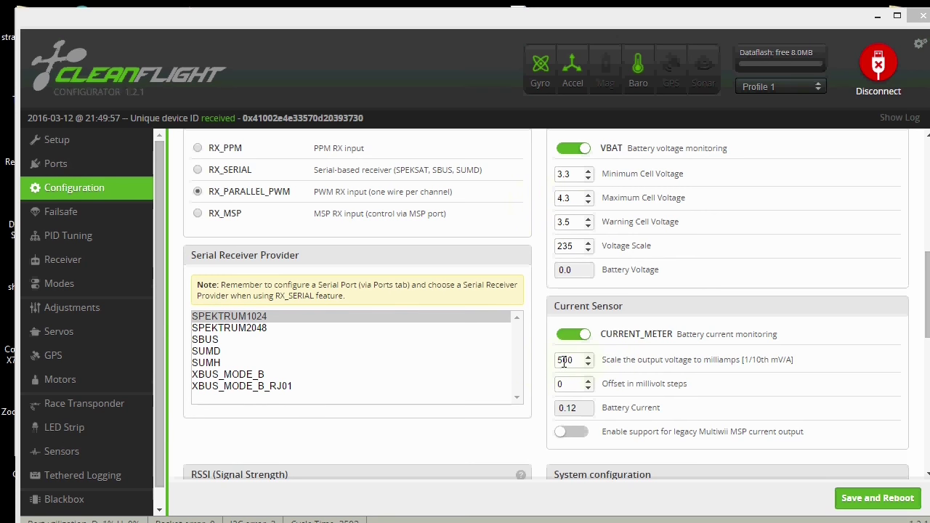
pyautogui.click(877, 22)
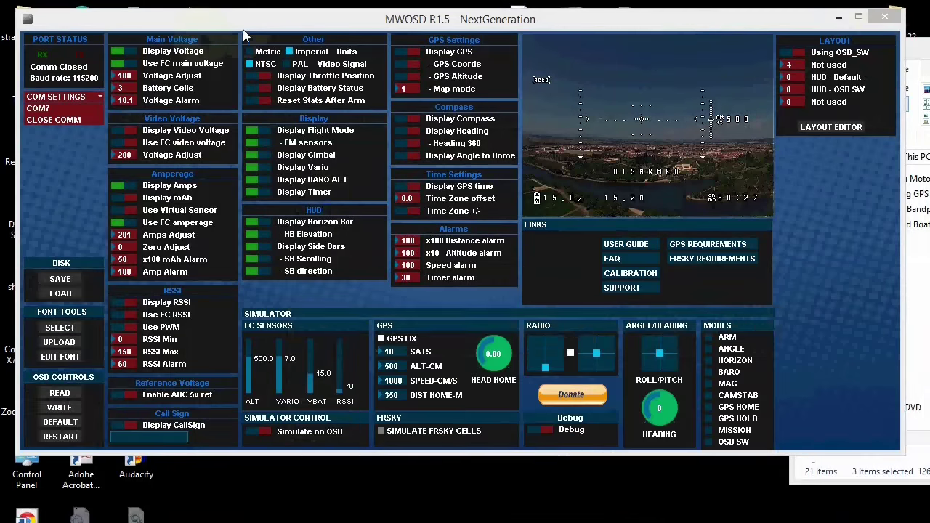